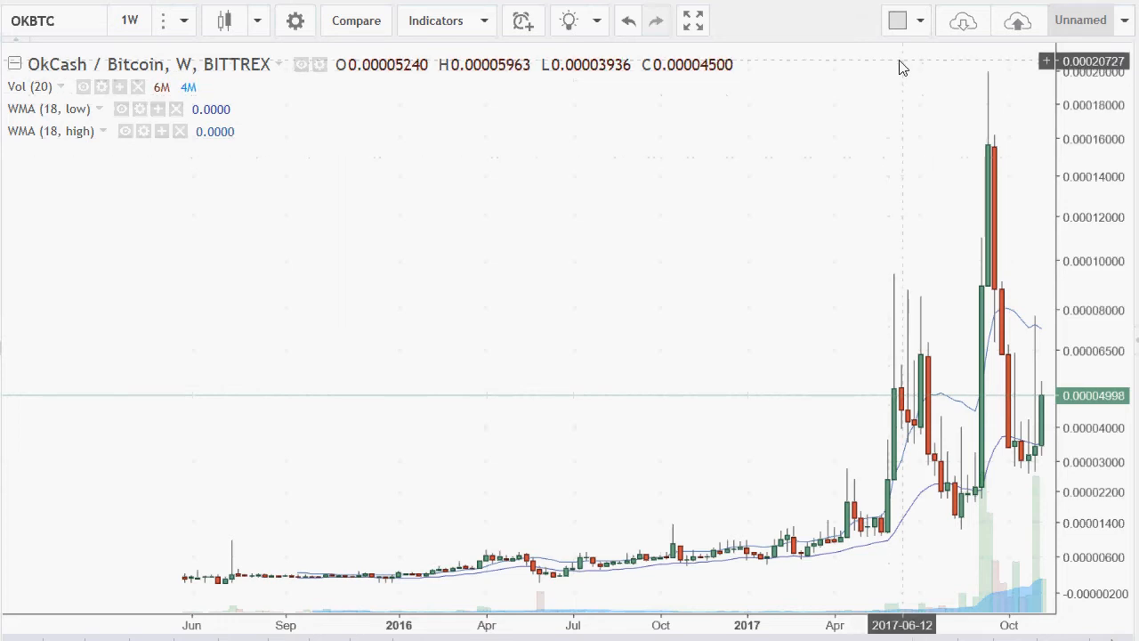
# - Switch the OkCash/Bitcoin chart to the 1-day interval and go back to its earliest price history in mid-2015
pyautogui.click(184, 20)
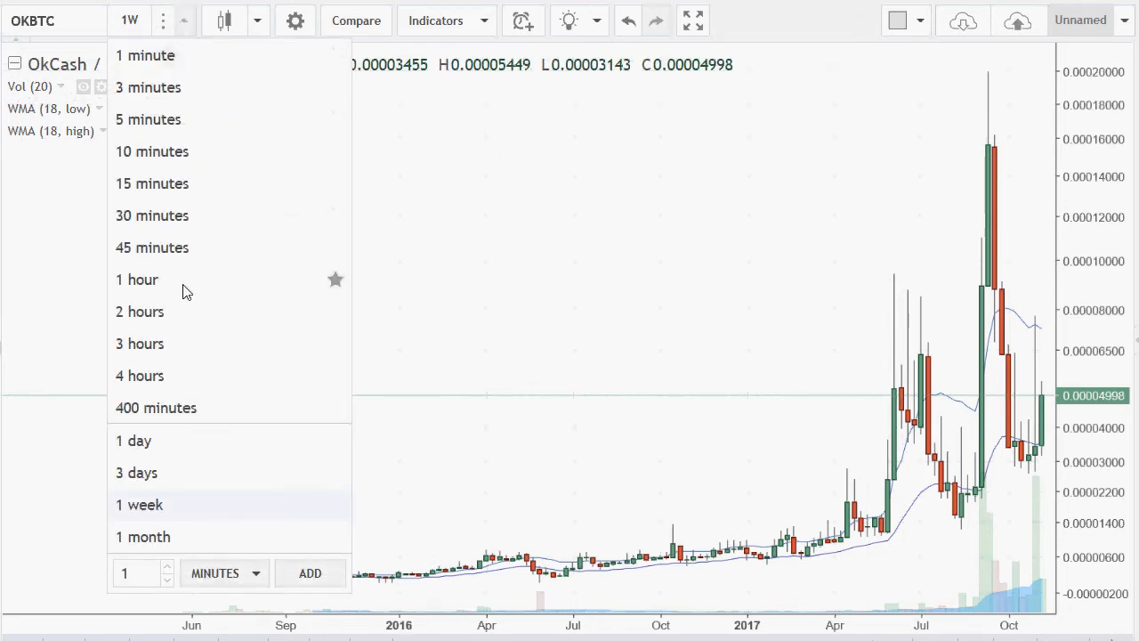
pyautogui.click(183, 452)
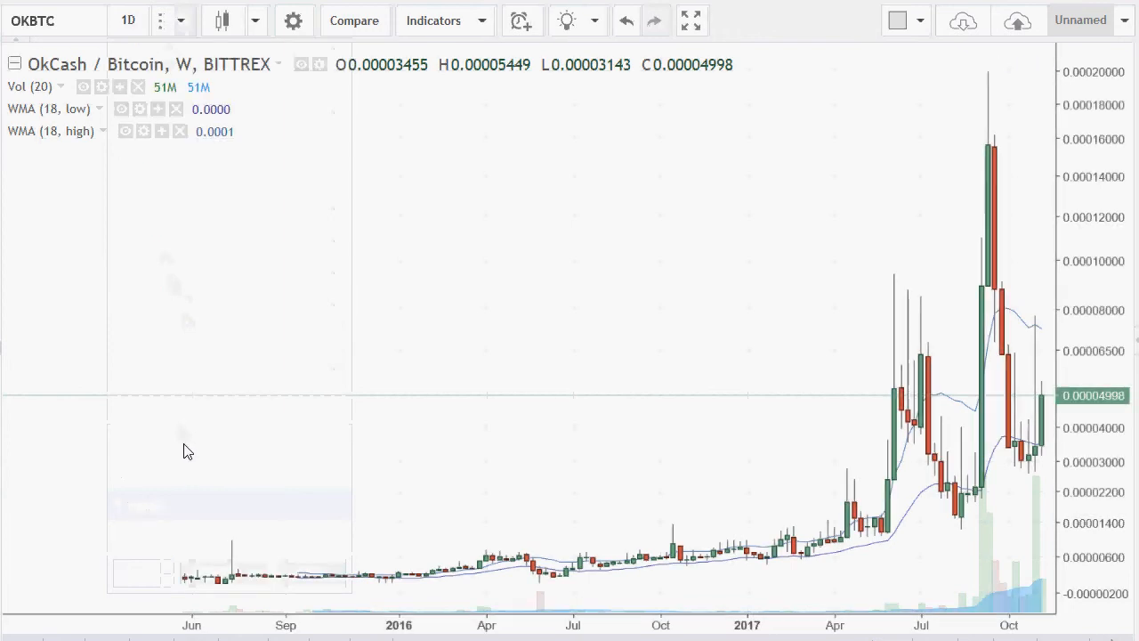
pyautogui.scroll(-4, 812, 427)
pyautogui.scroll(-6, 783, 420)
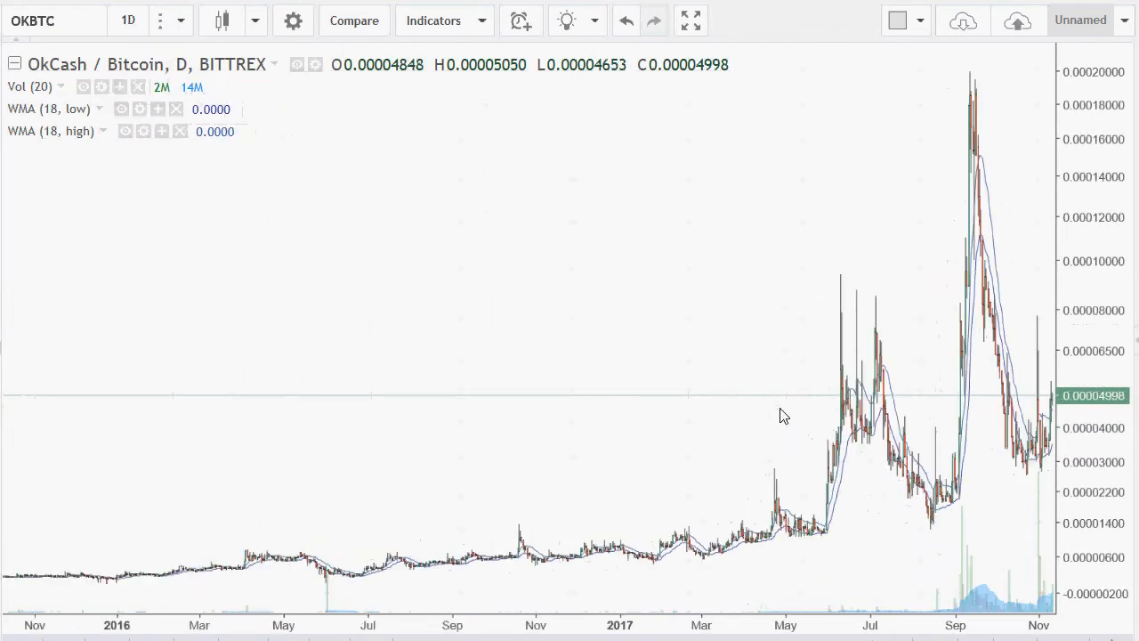
pyautogui.moveTo(534, 442); pyautogui.dragTo(1005, 411)
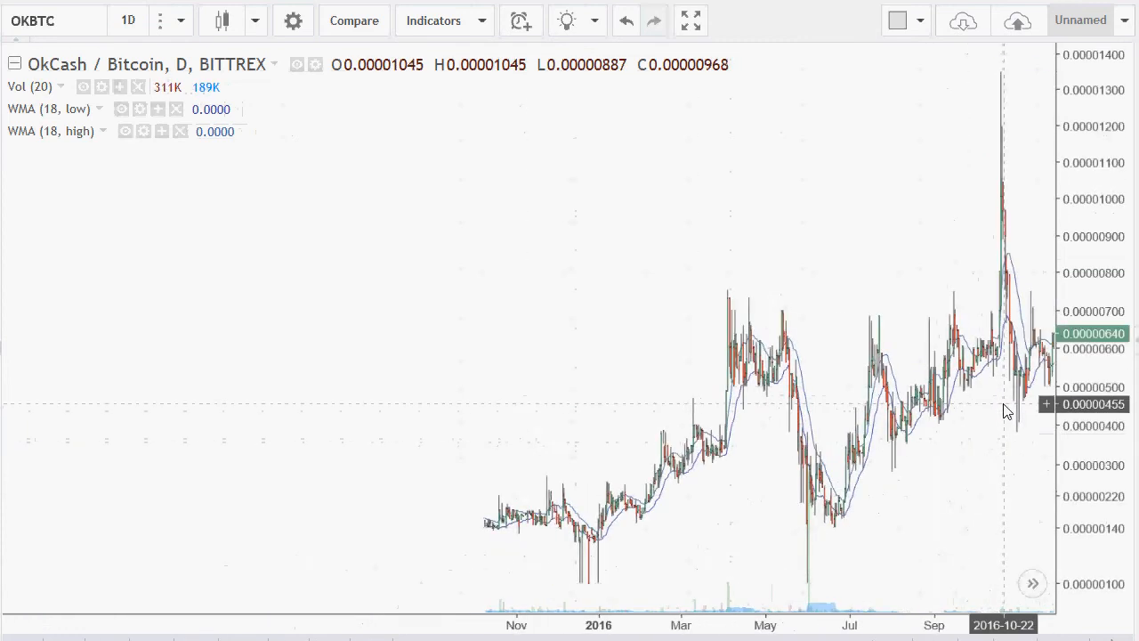
pyautogui.moveTo(762, 402); pyautogui.dragTo(966, 389)
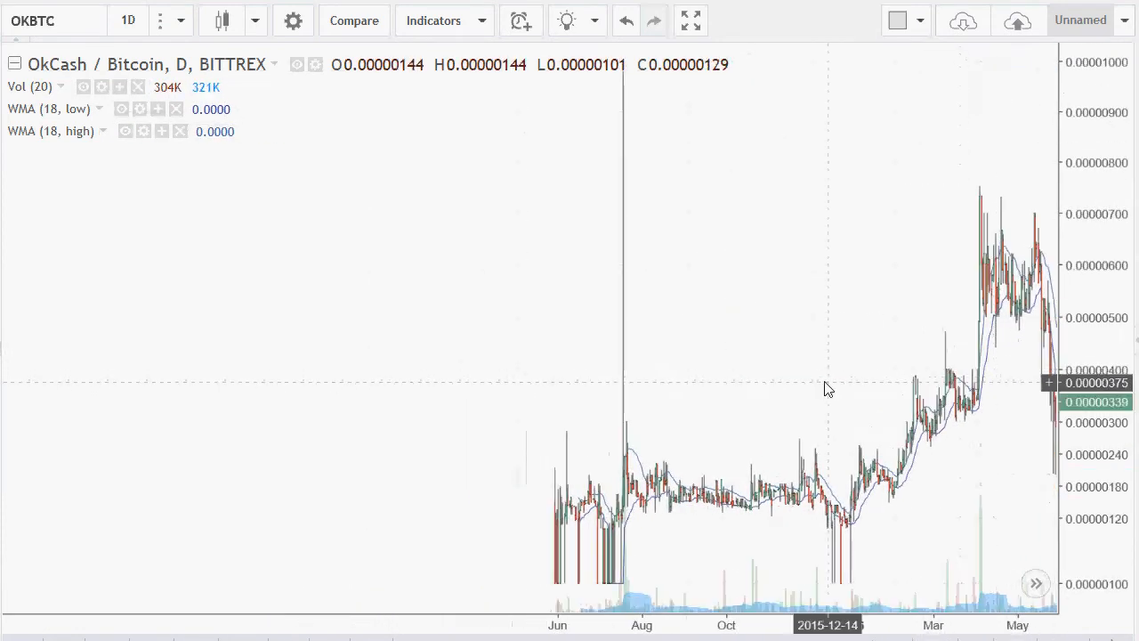
# - Examine the daily candles and moving averages in detail from late 2015 to mid-2016
pyautogui.scroll(5, 773, 412)
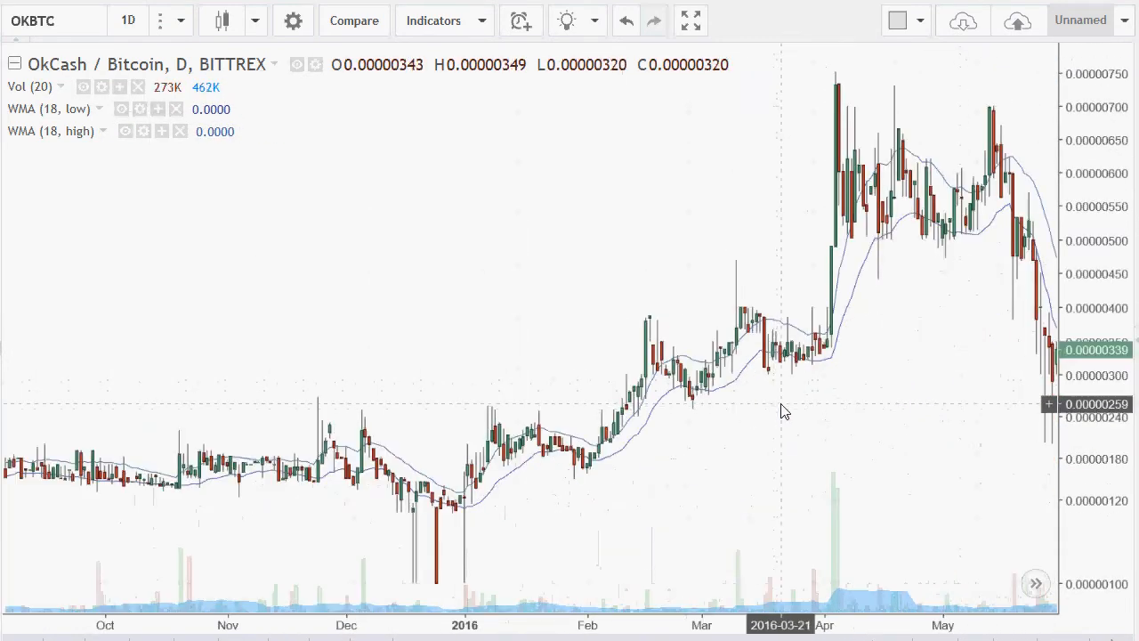
pyautogui.scroll(1, 780, 409)
pyautogui.scroll(1, 780, 410)
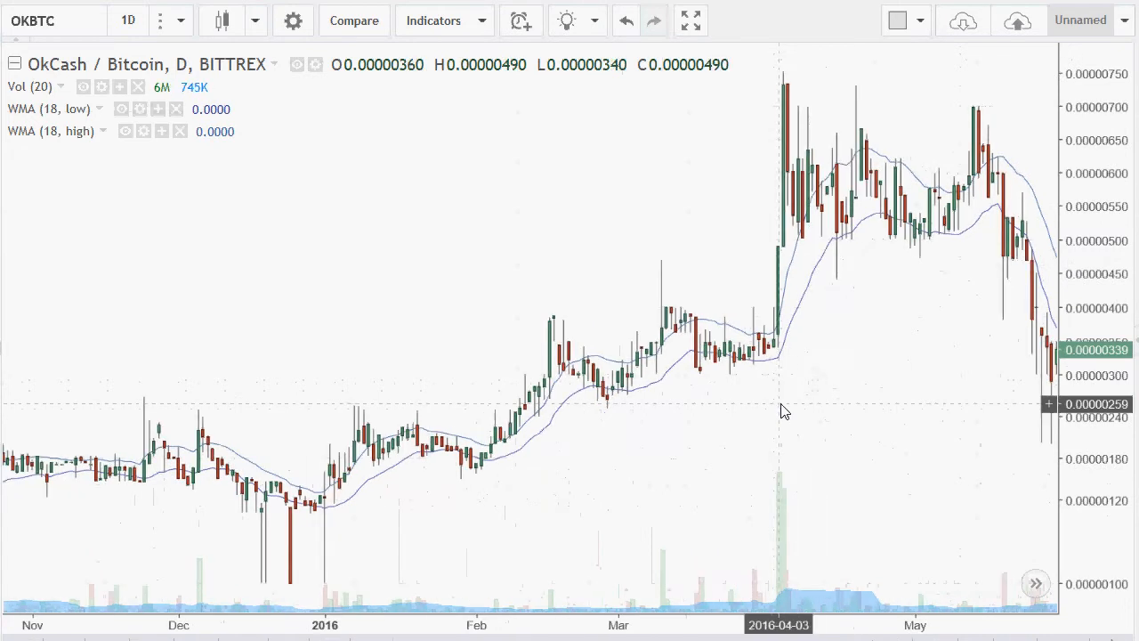
pyautogui.moveTo(907, 456); pyautogui.dragTo(658, 431)
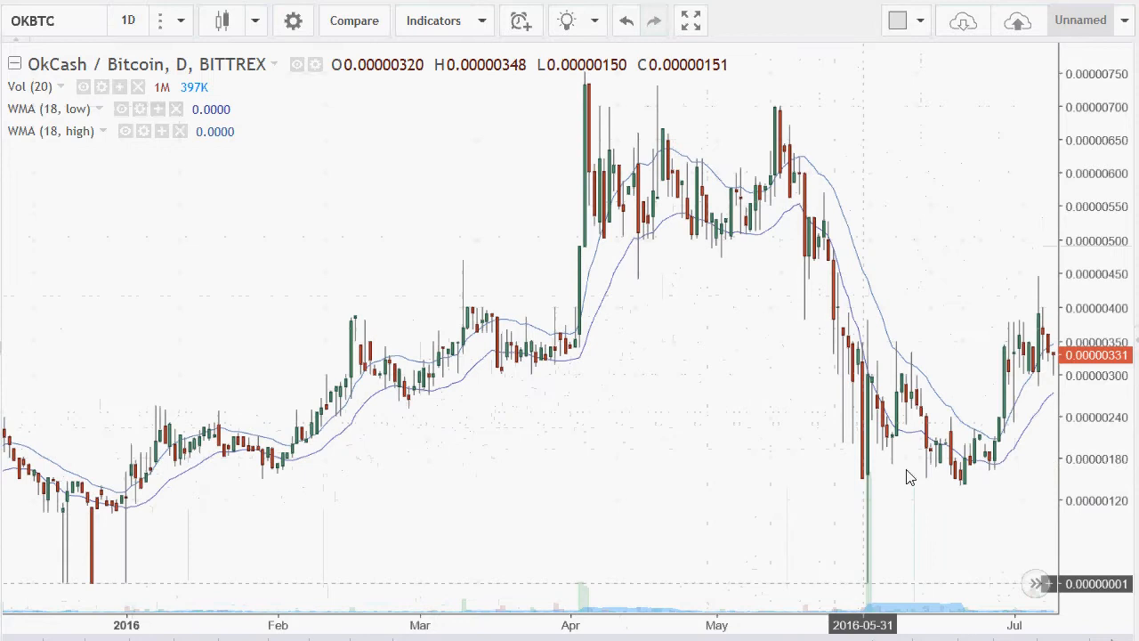
pyautogui.moveTo(909, 426); pyautogui.dragTo(720, 427)
pyautogui.moveTo(980, 354); pyautogui.dragTo(1032, 350)
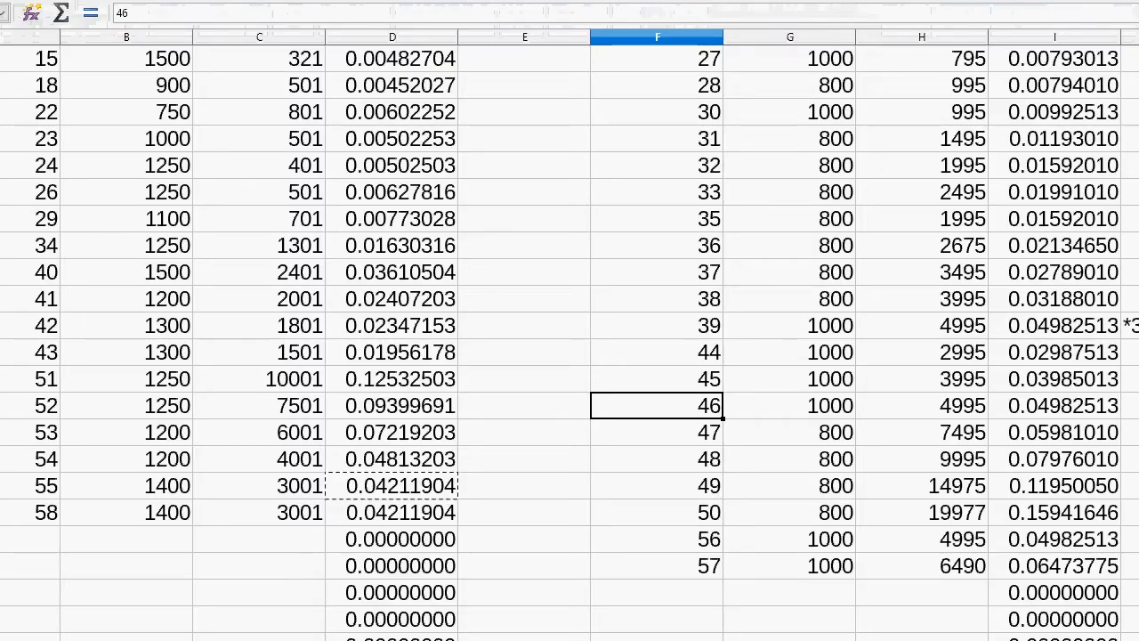
# - Switch to the trade spreadsheet and review the BUY and SELL tables from the first trade to the last
pyautogui.scroll(3, 718, 514)
pyautogui.scroll(2, 570, 338)
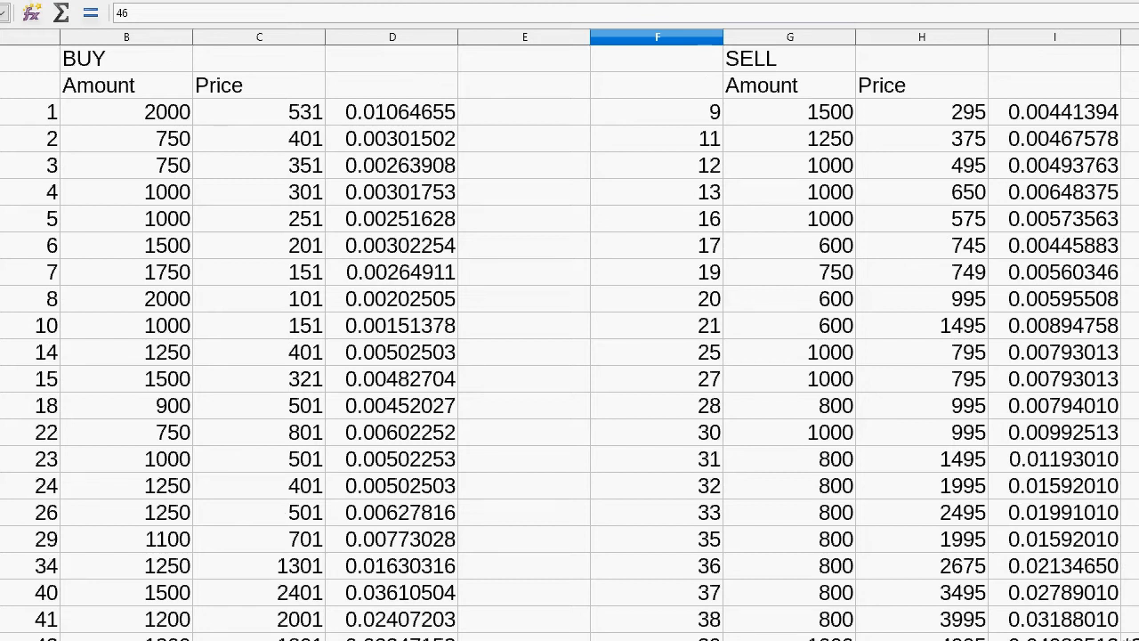
pyautogui.click(59, 113)
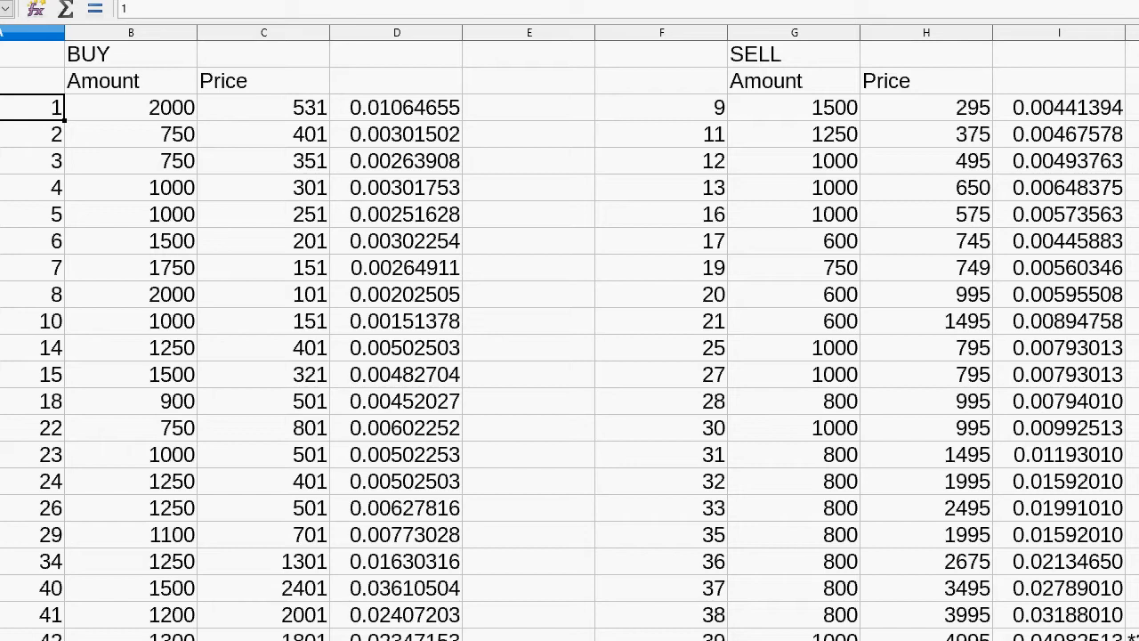
pyautogui.scroll(-4, 569, 355)
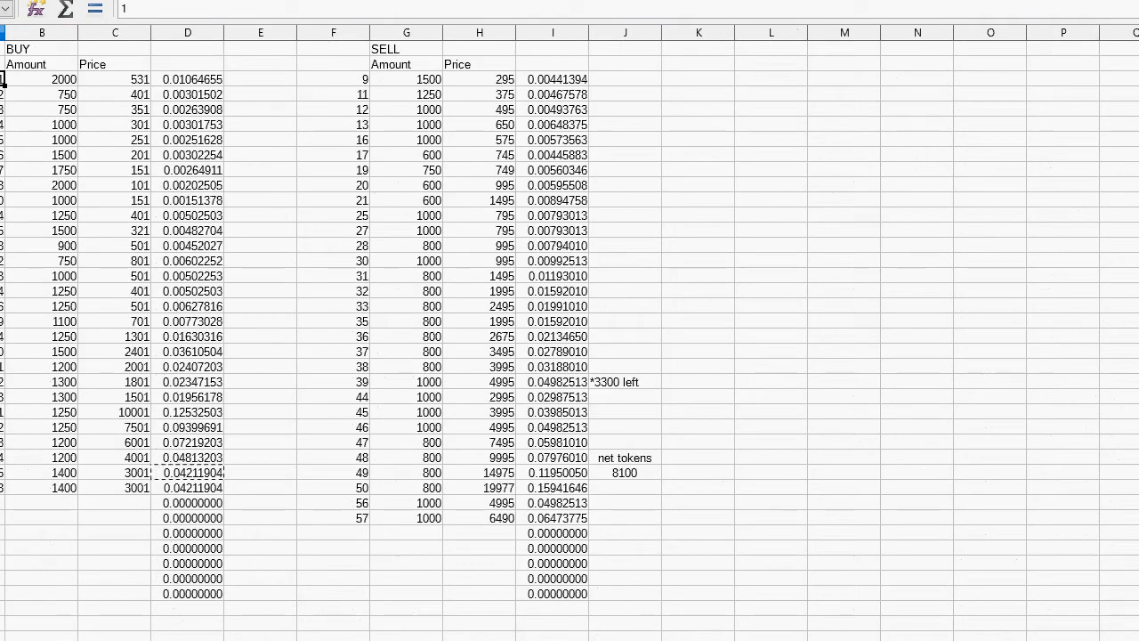
pyautogui.scroll(4, 569, 356)
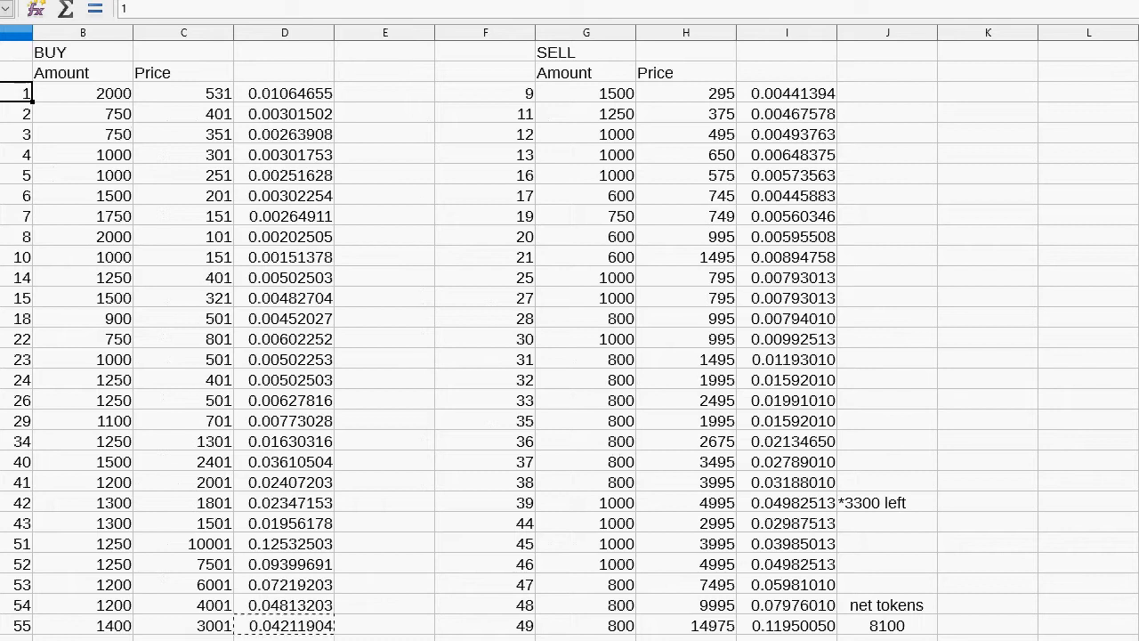
pyautogui.scroll(1, 569, 356)
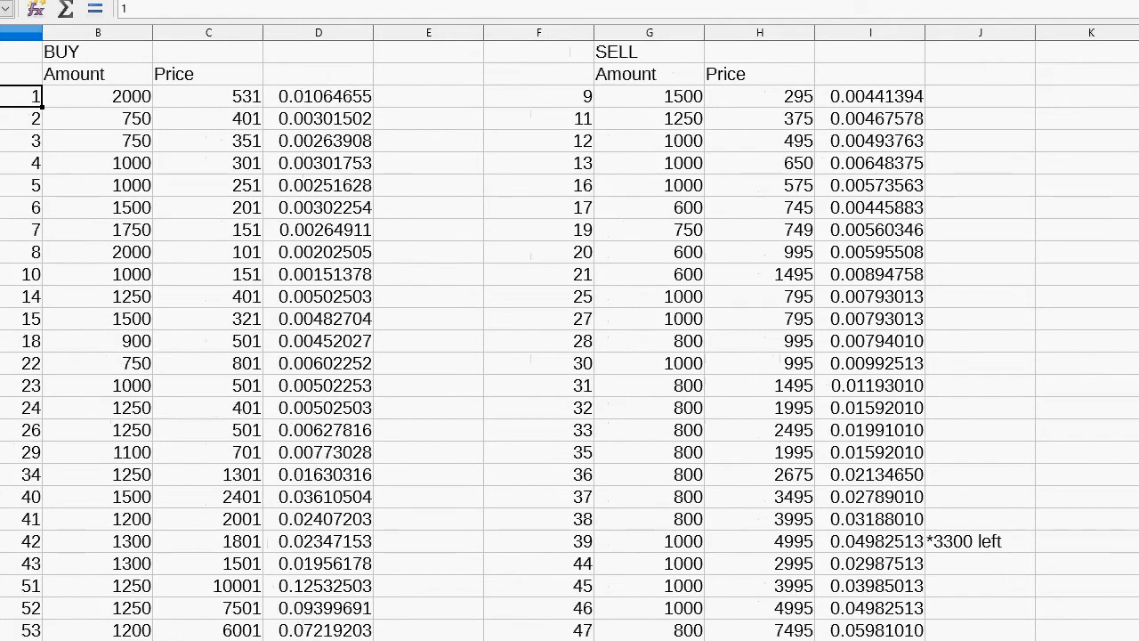
# - Highlight trade numbers 1 to 8 at the start of the BUY table
pyautogui.click(1016, 139)
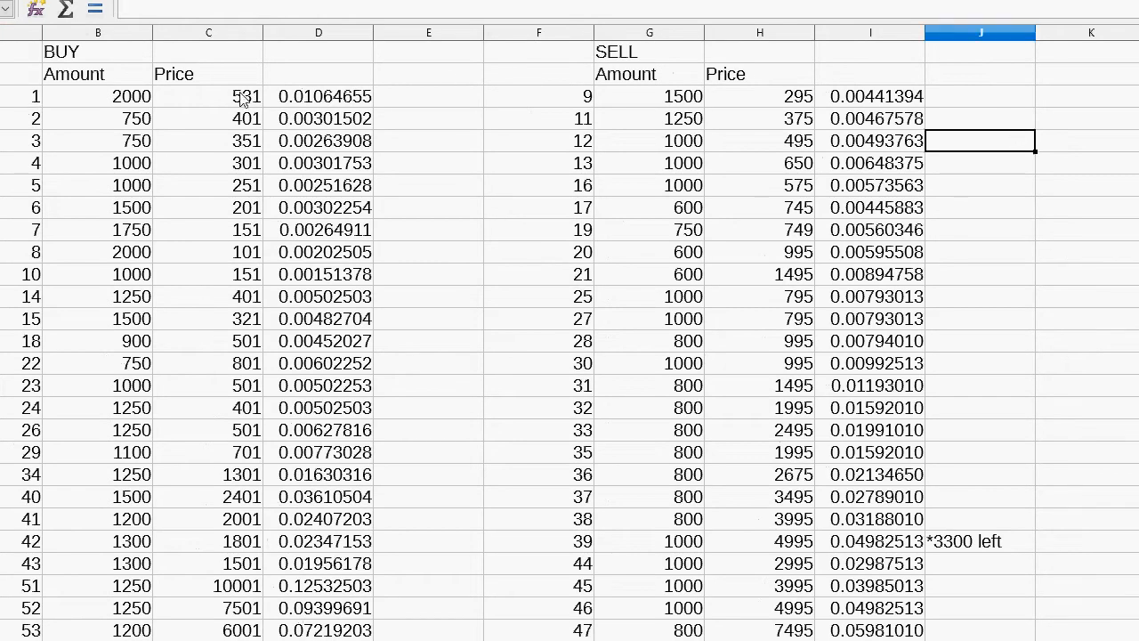
pyautogui.click(18, 101)
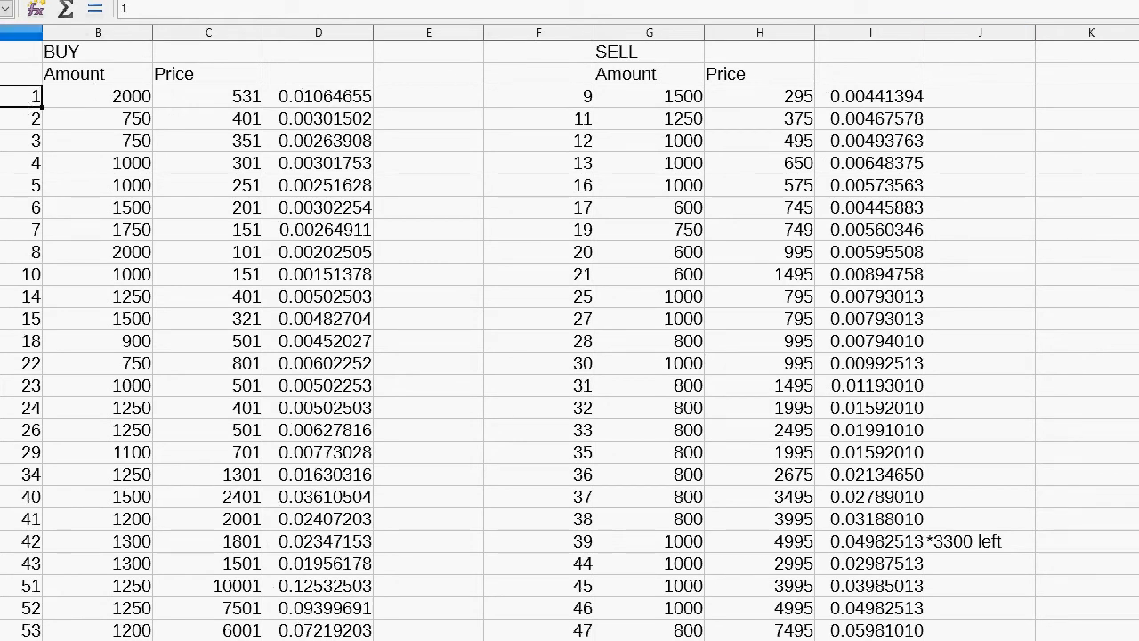
pyautogui.scroll(-1, 863, 294)
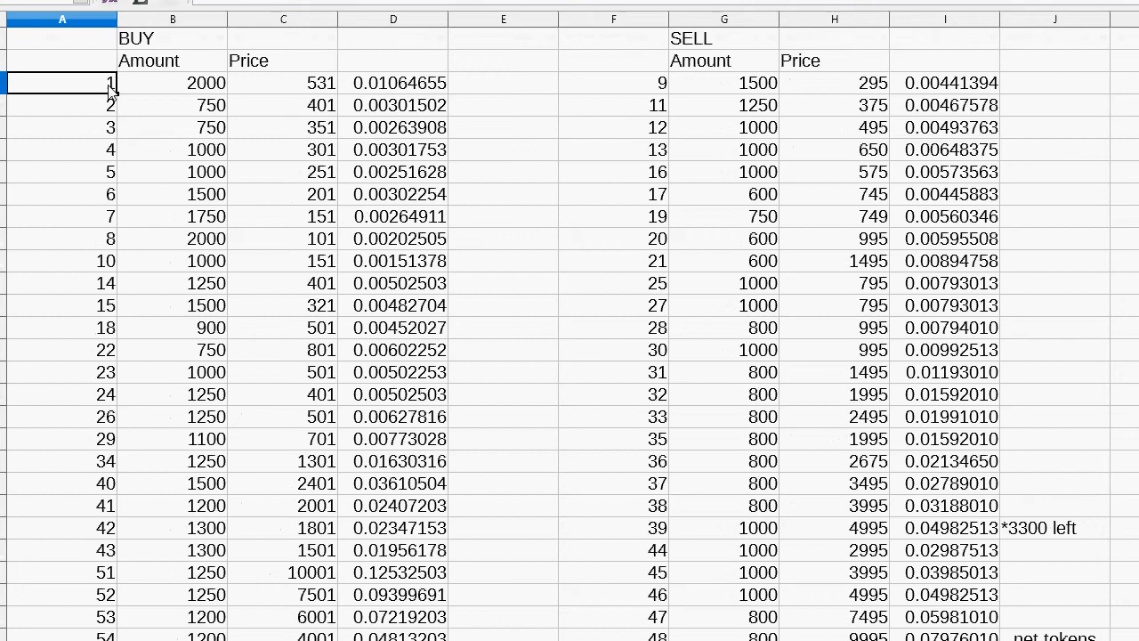
pyautogui.moveTo(115, 236); pyautogui.dragTo(113, 83)
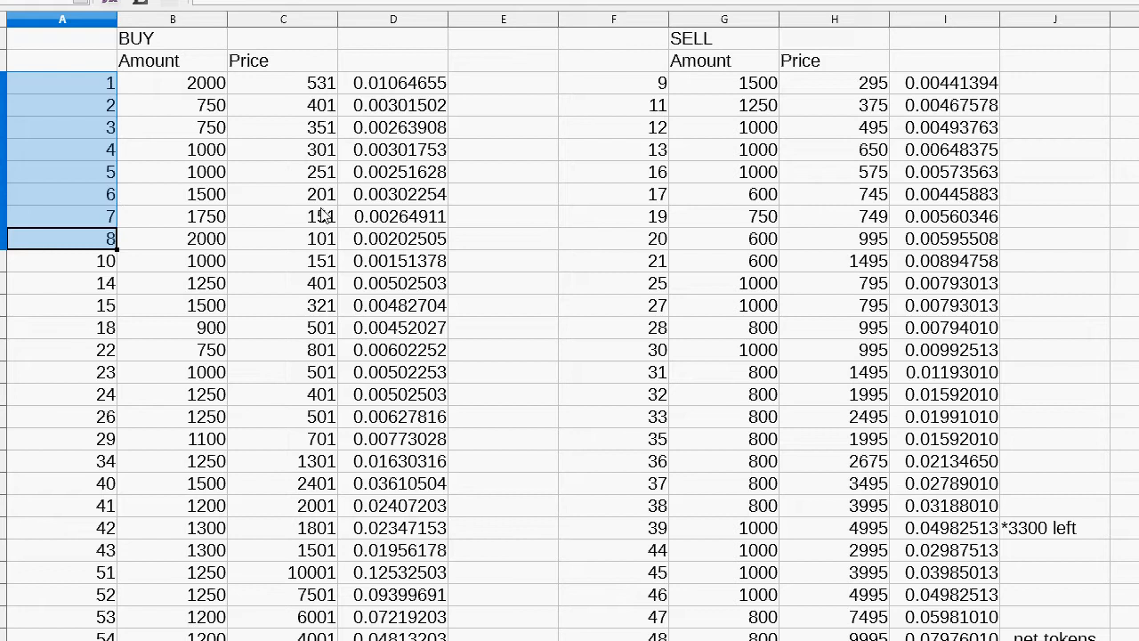
# - Enter a SUM of the first eight buy amounts (B3:B10) in cell E10 and widen column E to fit the result
pyautogui.click(514, 245)
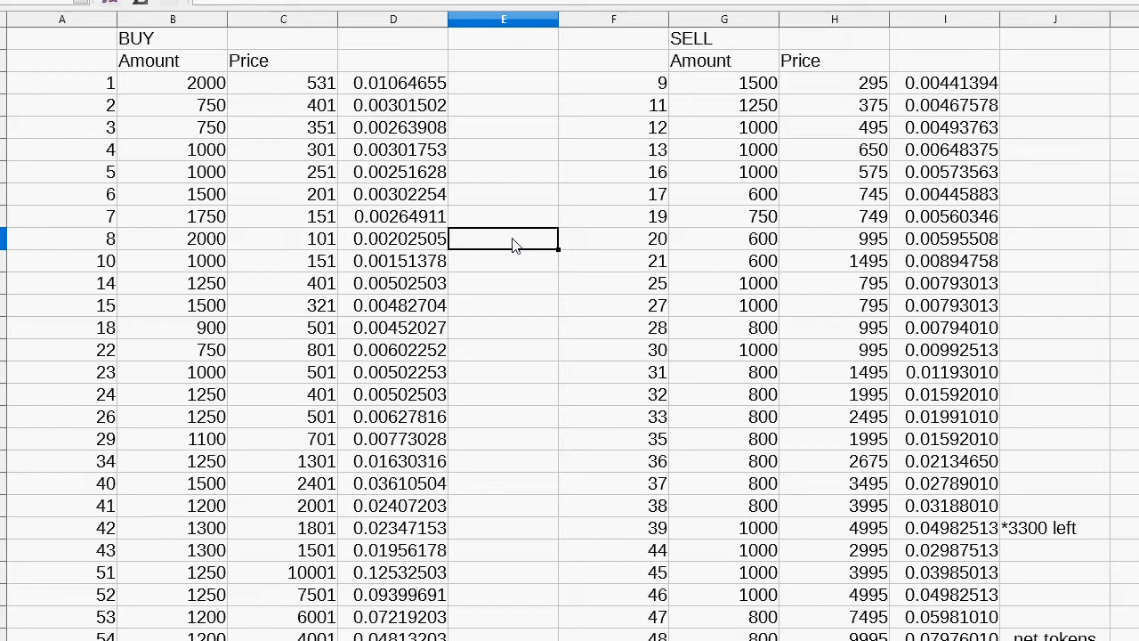
pyautogui.write('=sum(')
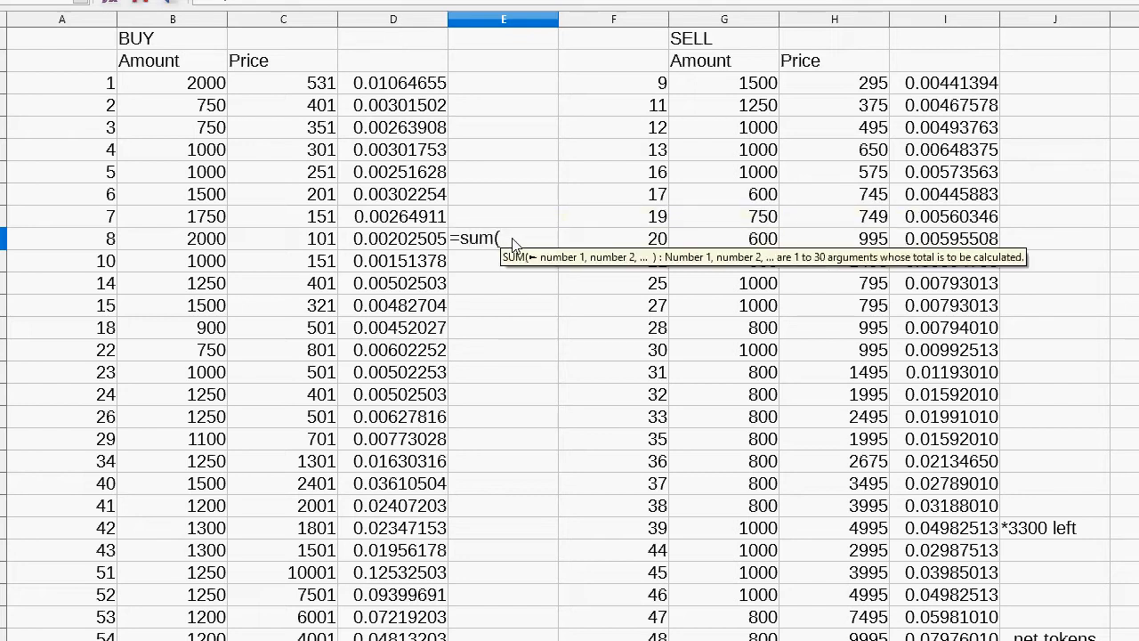
pyautogui.click(208, 247)
pyautogui.moveTo(208, 247); pyautogui.dragTo(203, 89)
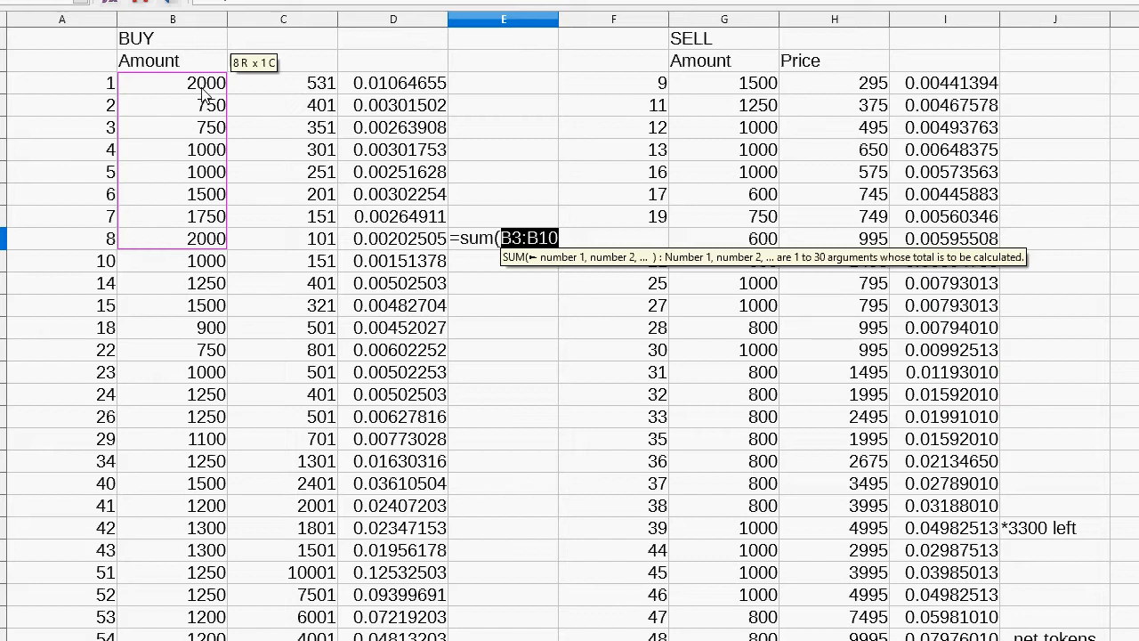
pyautogui.press('Return')
pyautogui.press('Up')
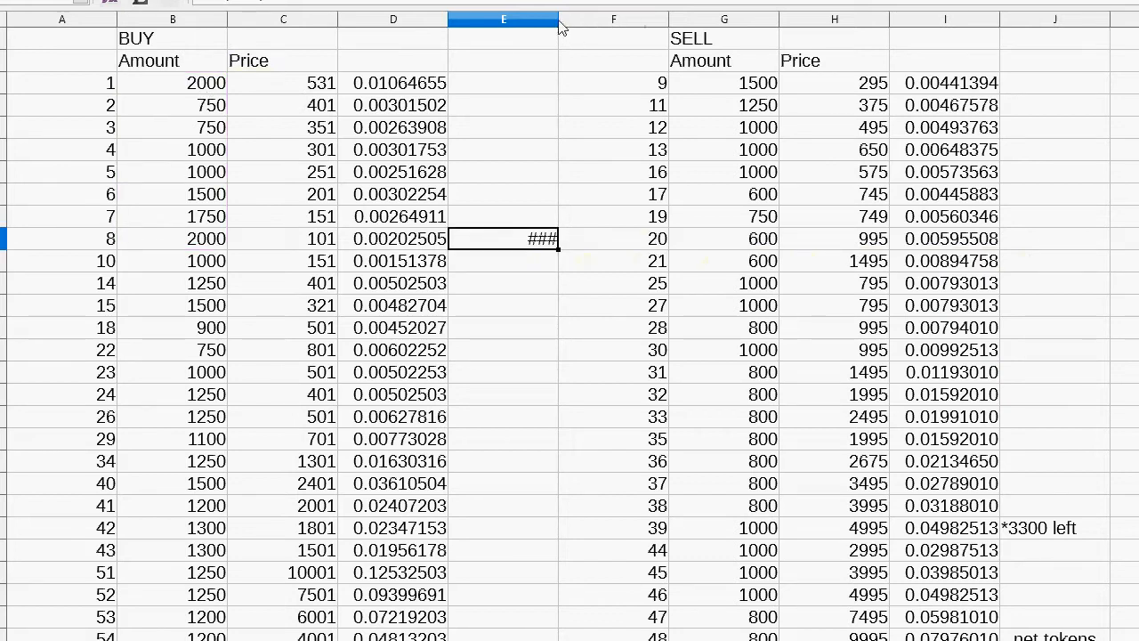
pyautogui.moveTo(558, 20); pyautogui.dragTo(590, 19)
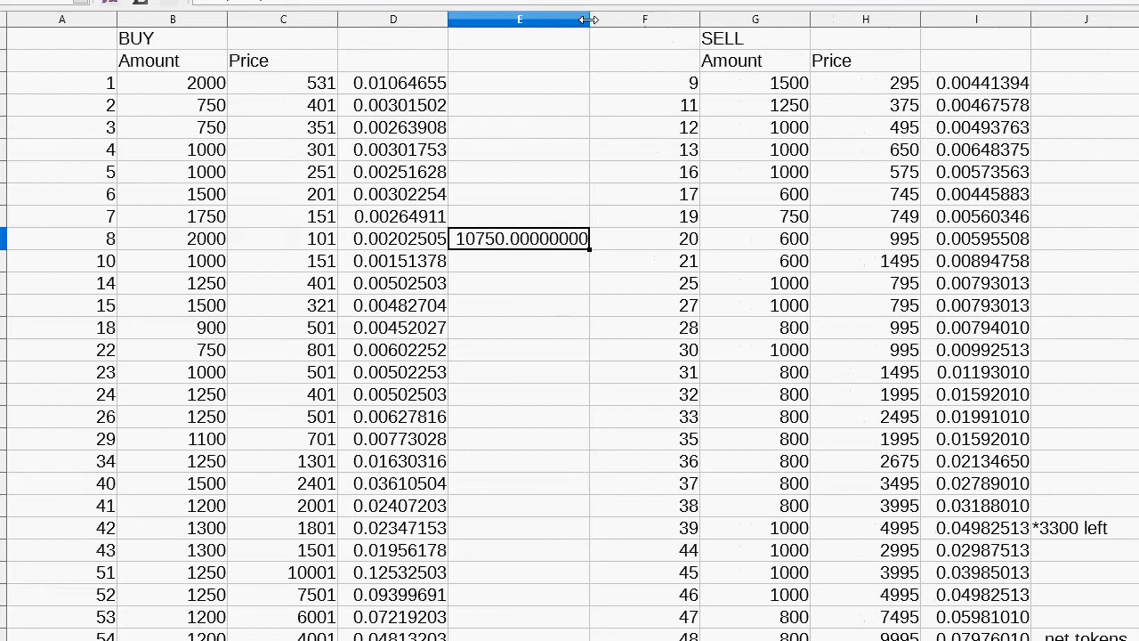
# - Calculate the value of the summed tokens in cell E11 by multiplying E10 by .00005
pyautogui.click(521, 269)
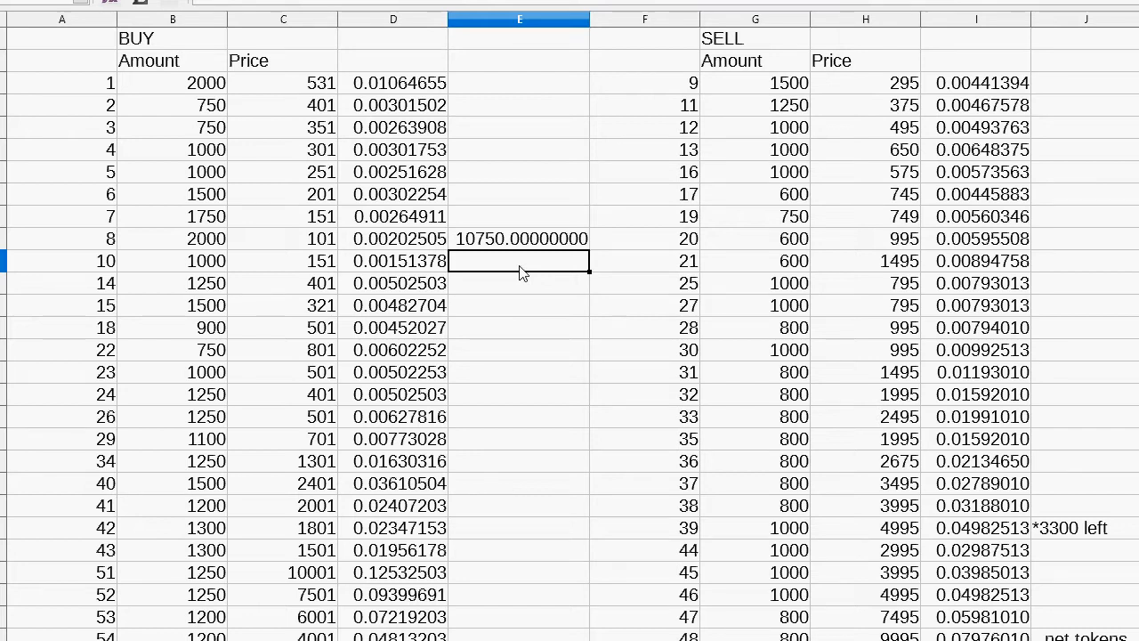
pyautogui.write('=')
pyautogui.click(516, 239)
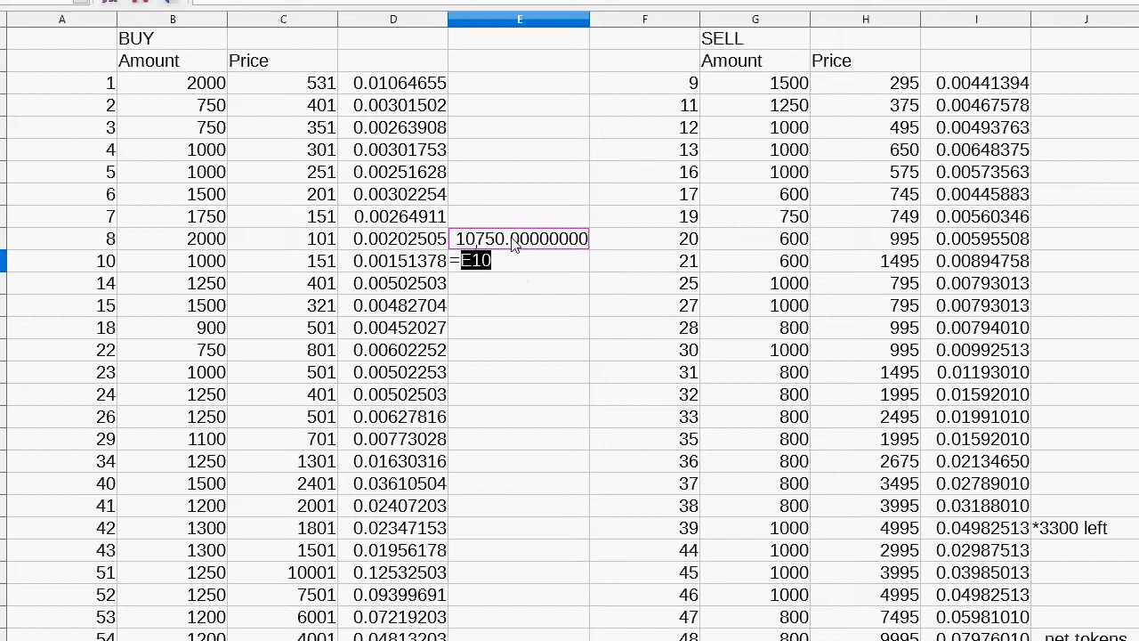
pyautogui.write('*')
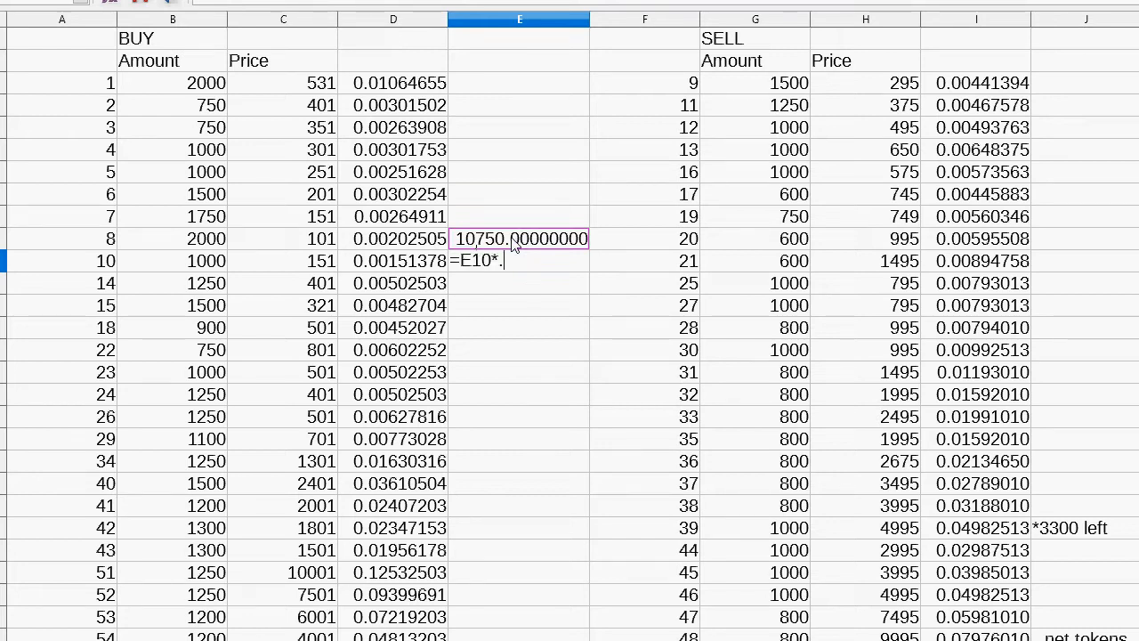
pyautogui.write('.00005')
pyautogui.press('Return')
pyautogui.write('a')
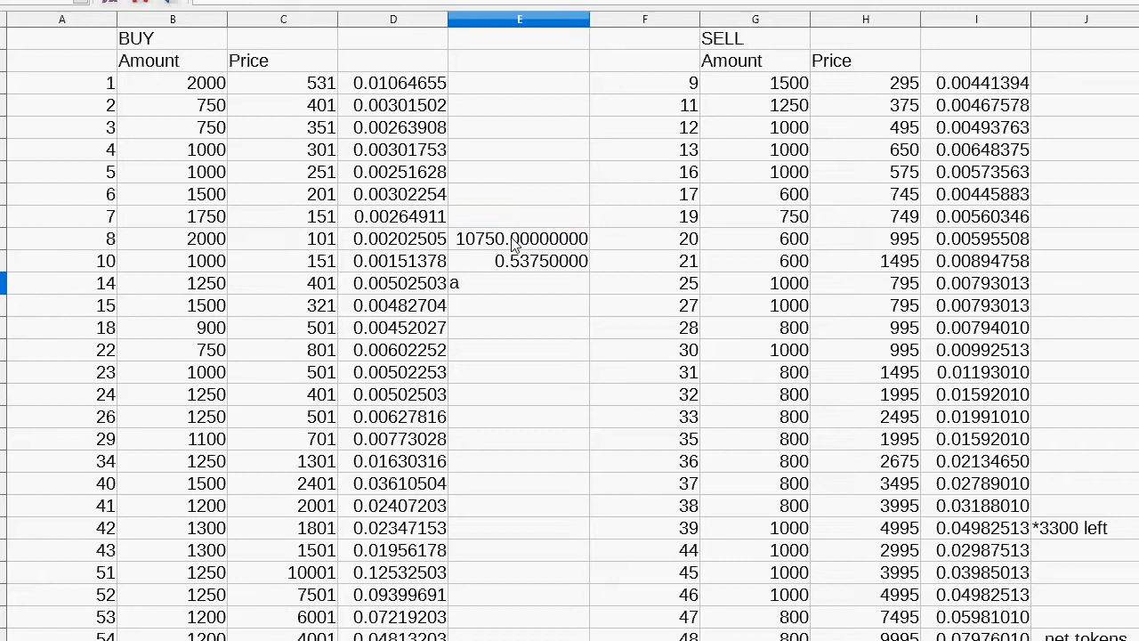
pyautogui.press('Escape')
pyautogui.click(514, 238)
pyautogui.click(571, 281)
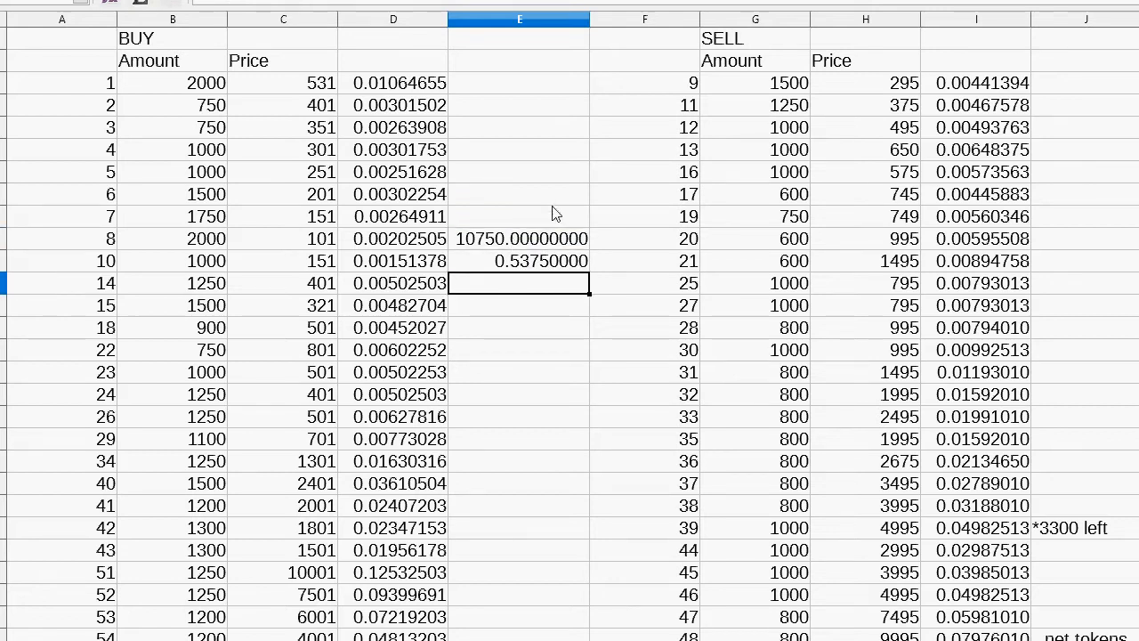
# - Delete the contents of both calculation cells E10:E11, including numbers and formulas but not formats
pyautogui.moveTo(559, 240); pyautogui.dragTo(559, 261)
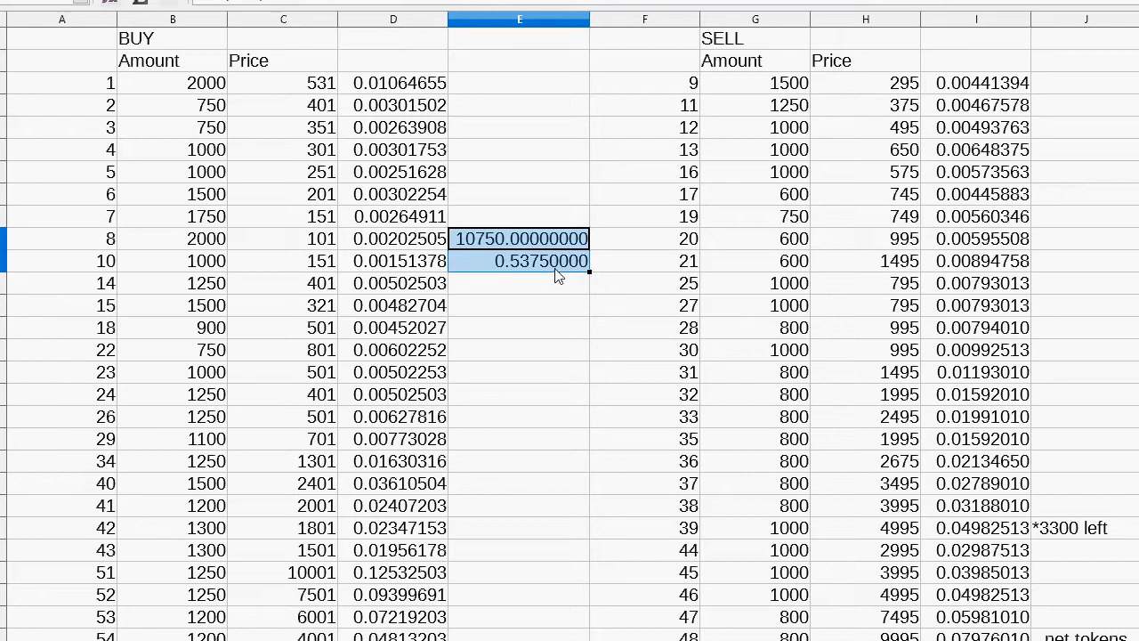
pyautogui.press('BackSpace')
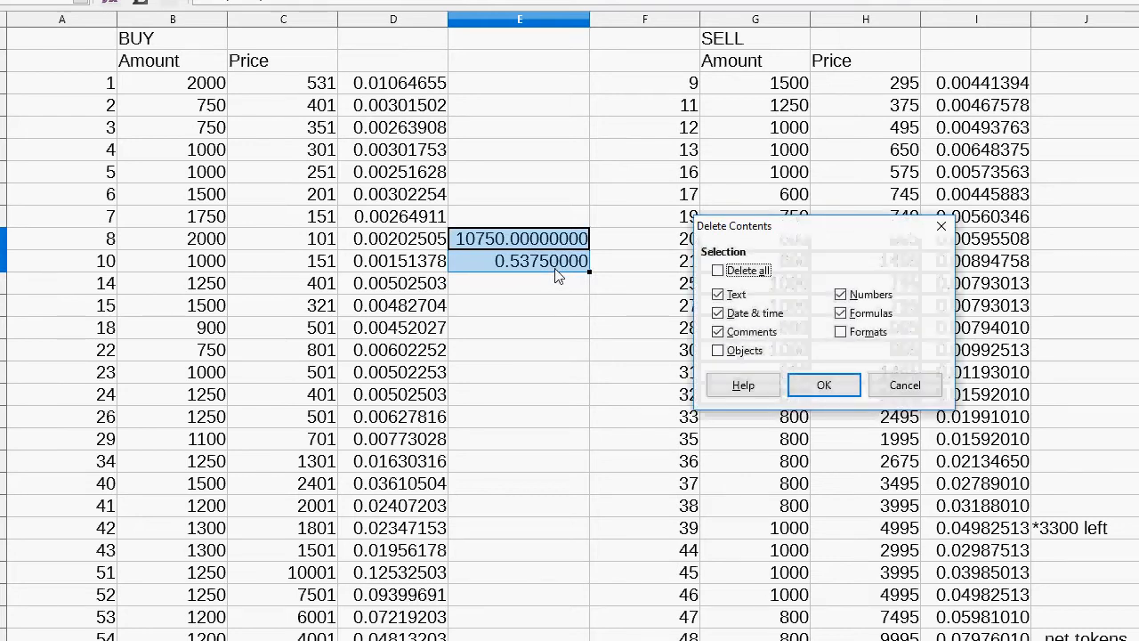
pyautogui.click(826, 389)
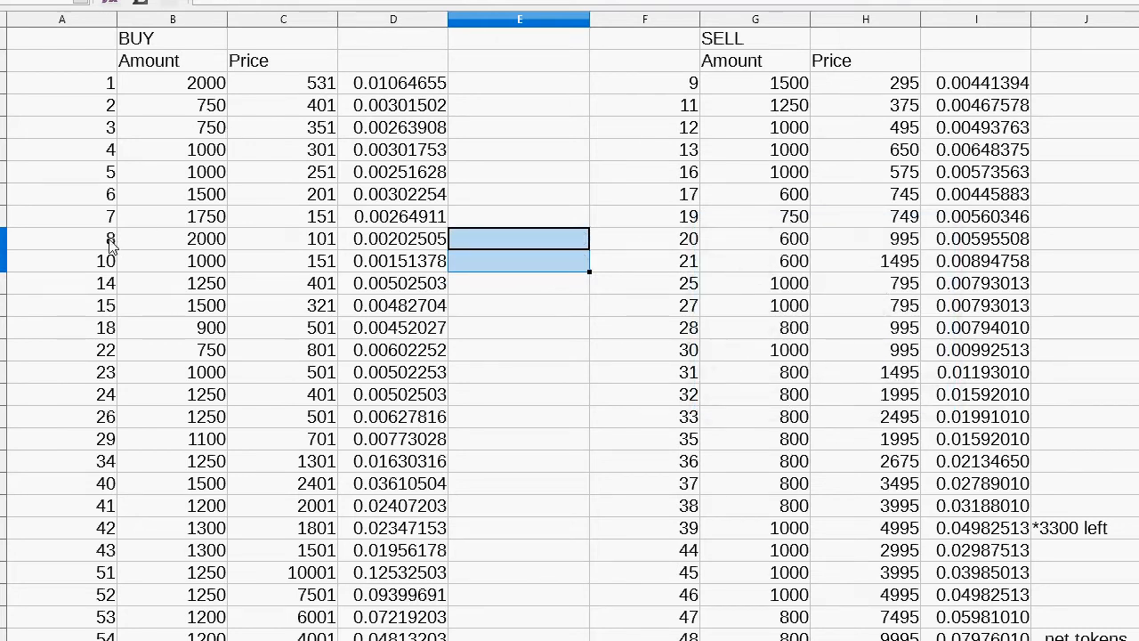
# - Review buy trade 8, sell trade 9 and buy trade 10, along with the Bitcoin totals of trades 1 and 9
pyautogui.moveTo(108, 240); pyautogui.dragTo(395, 242)
pyautogui.click(690, 84)
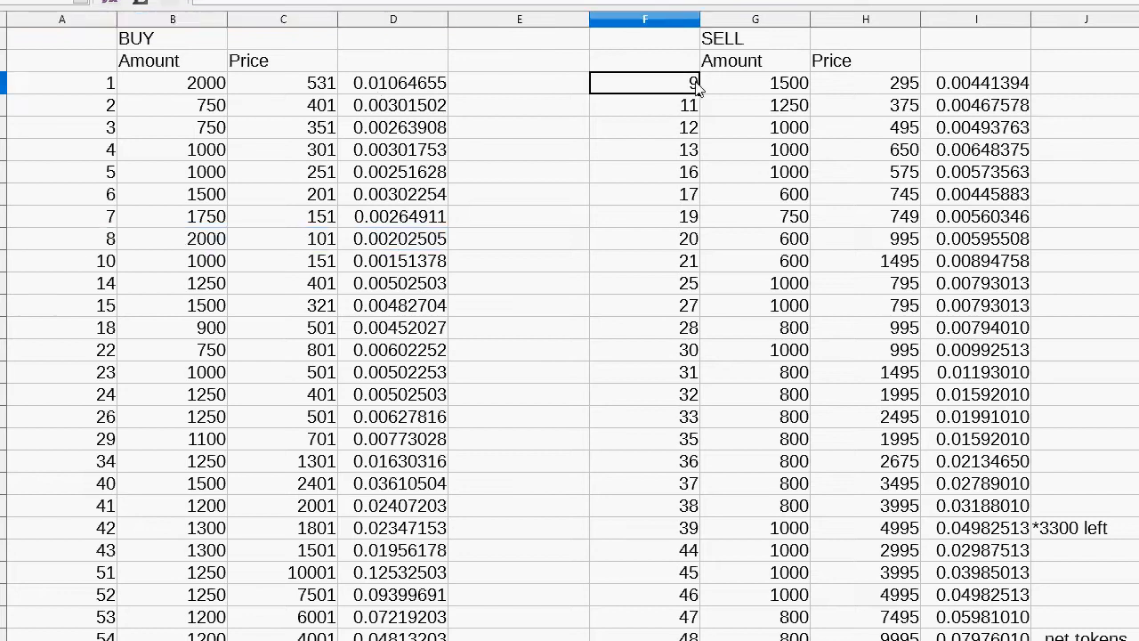
pyautogui.click(108, 263)
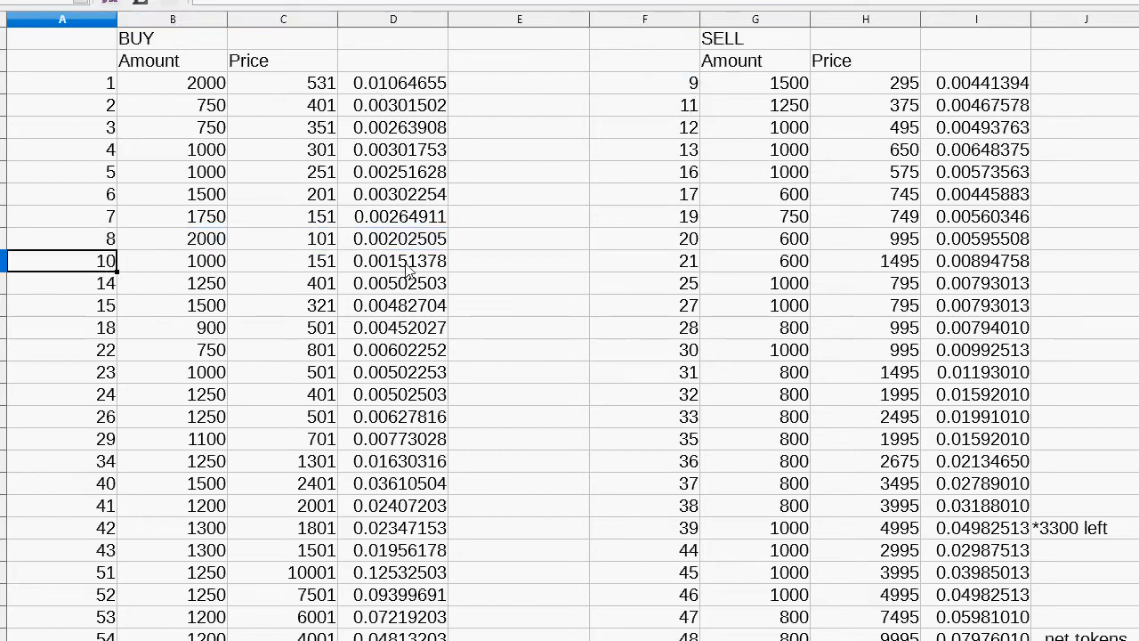
pyautogui.click(393, 84)
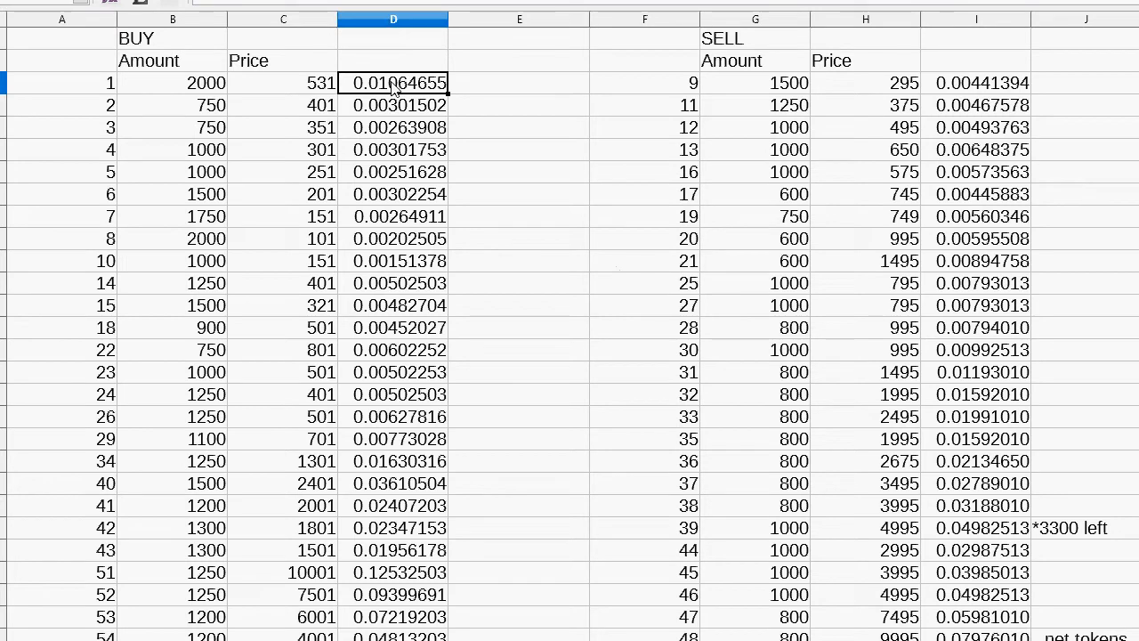
pyautogui.click(964, 83)
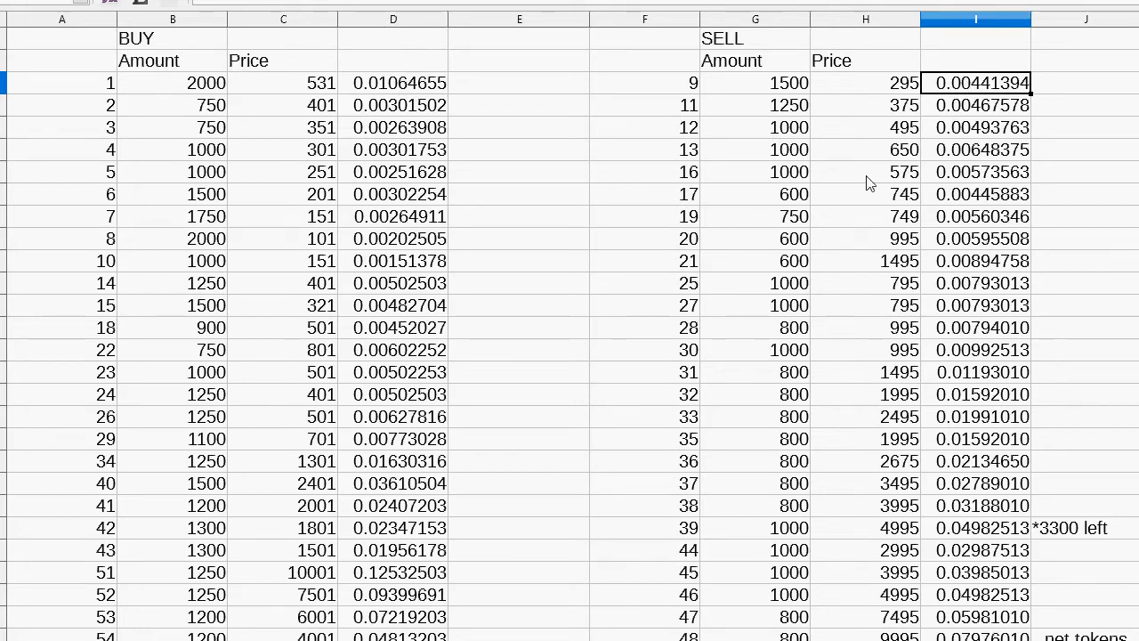
# - Enter a SUM formula in cell B40 that totals all buy amounts from trade 1 through trade 58
pyautogui.scroll(-3, 869, 182)
pyautogui.scroll(-1, 869, 182)
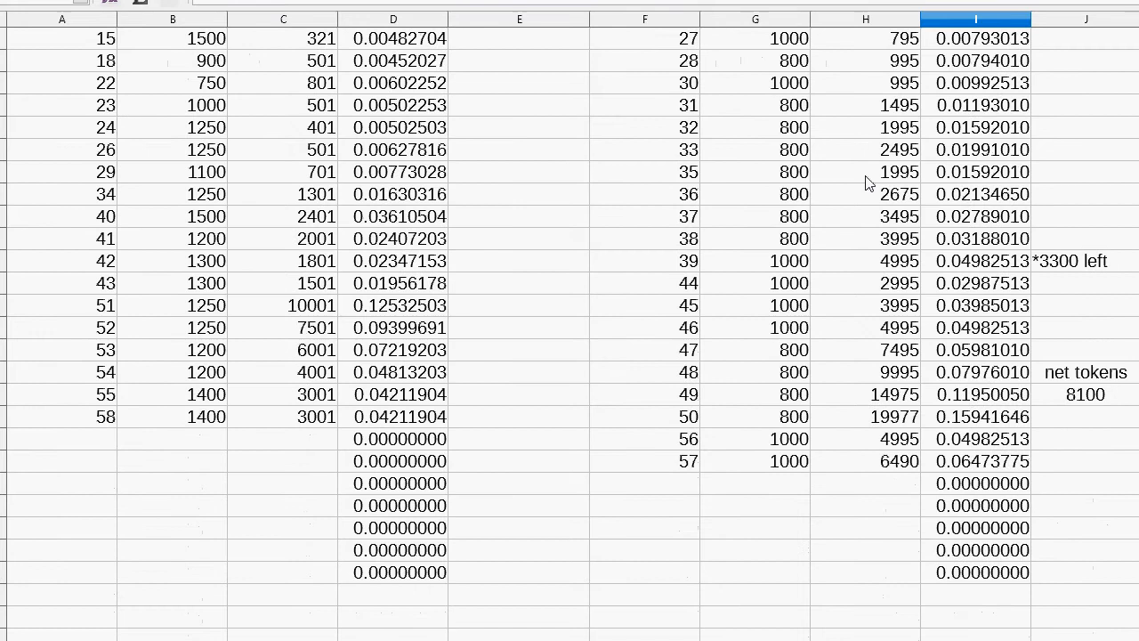
pyautogui.scroll(-1, 870, 182)
pyautogui.click(186, 534)
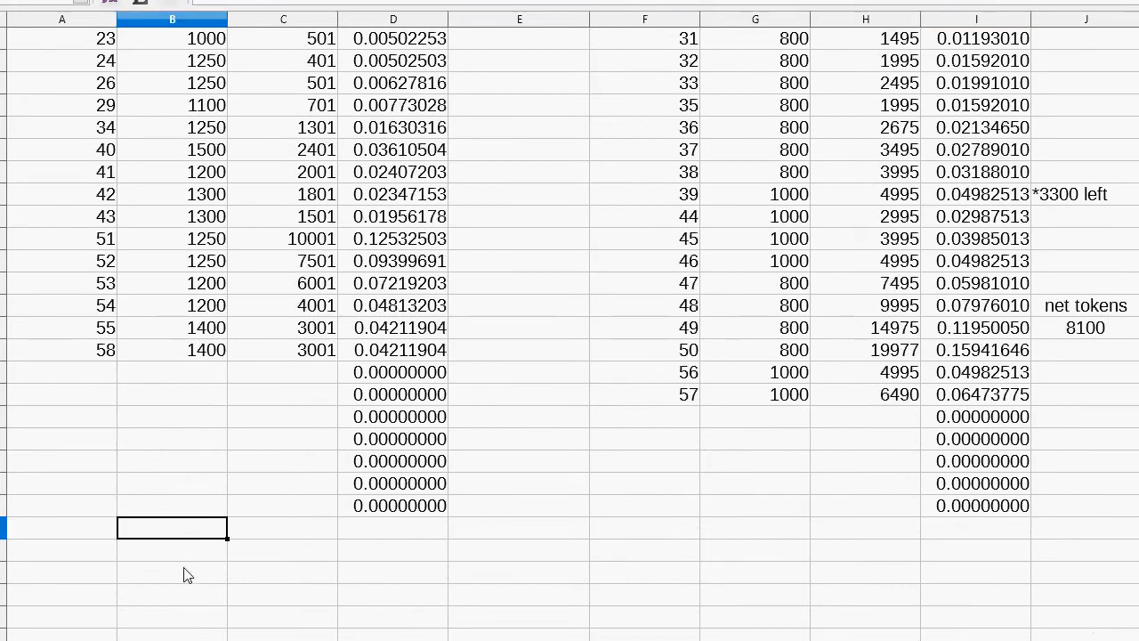
pyautogui.click(187, 575)
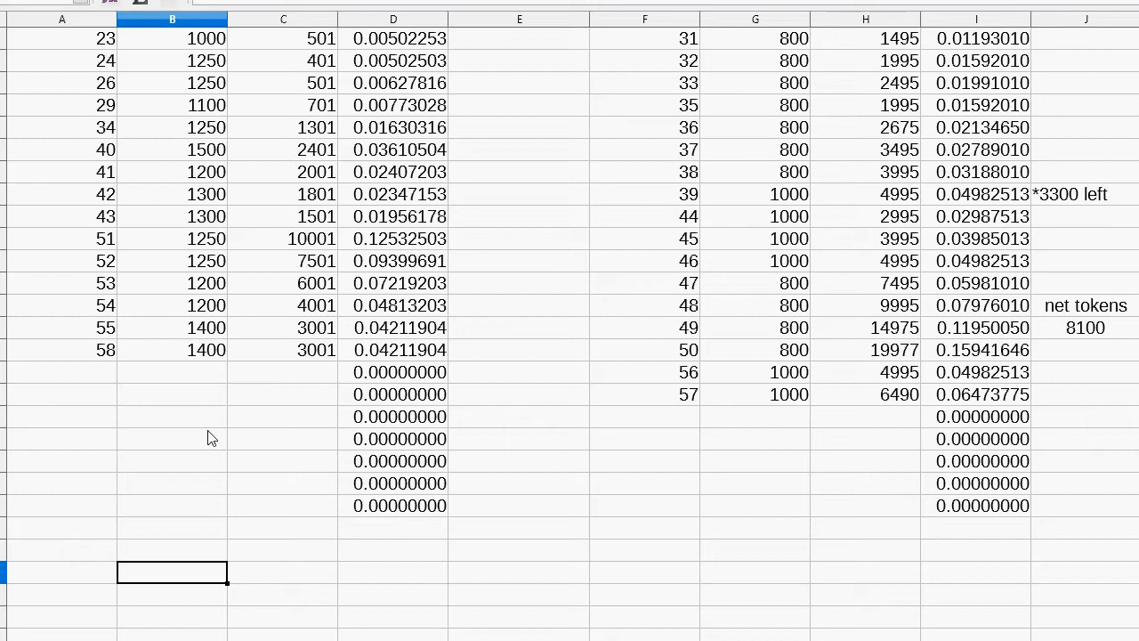
pyautogui.write('=s')
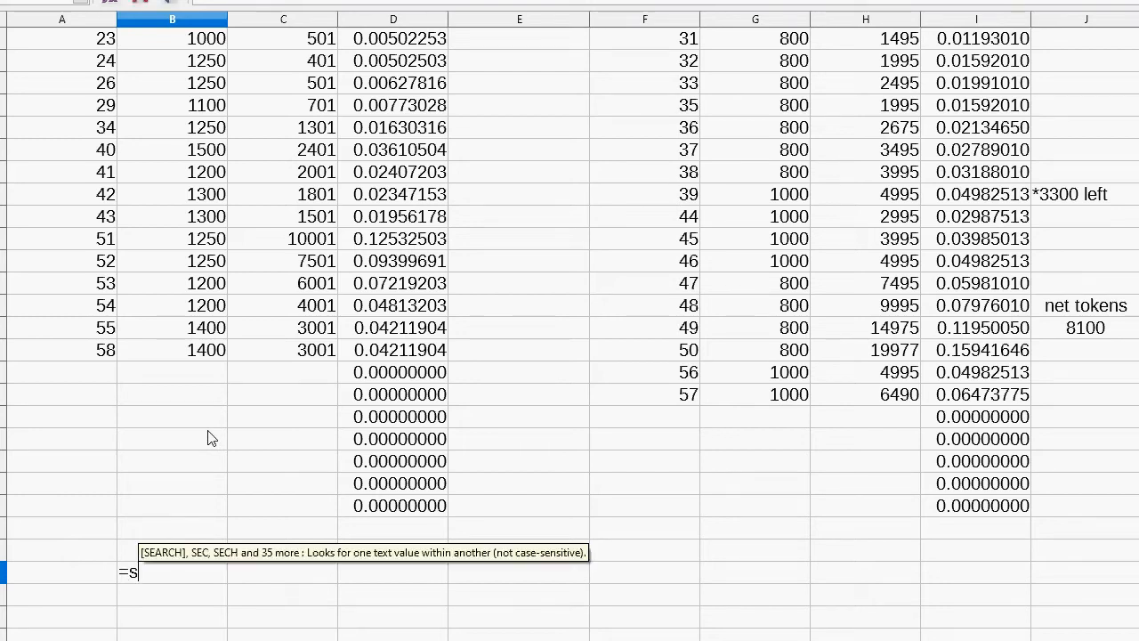
pyautogui.write('um(')
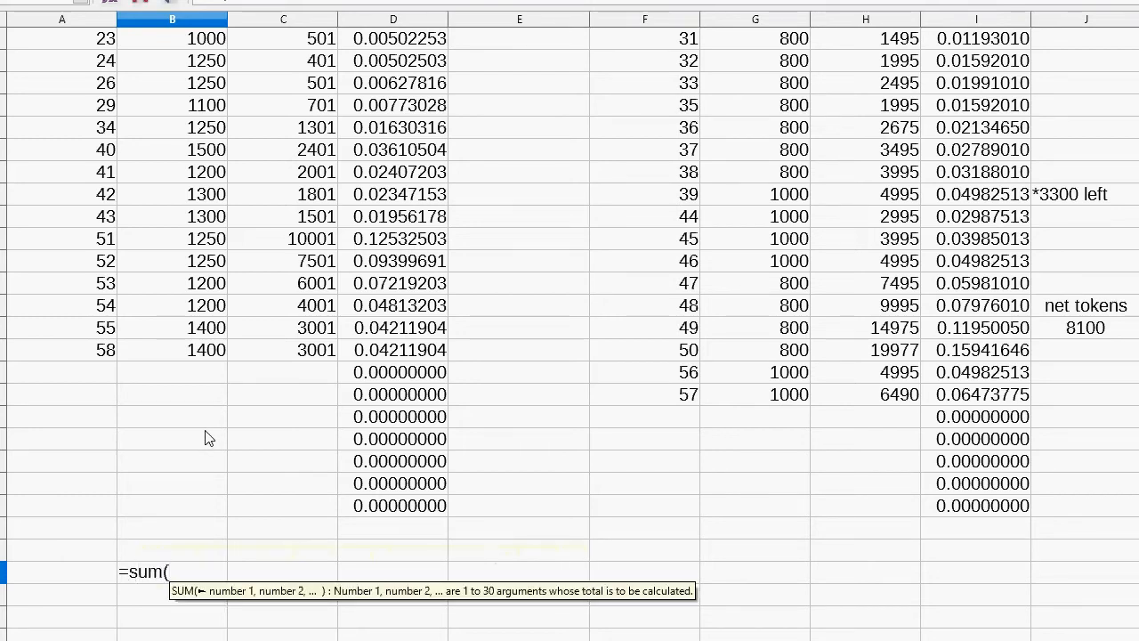
pyautogui.moveTo(182, 351); pyautogui.dragTo(223, 25)
pyautogui.hotkey('shift', 'Up')
pyautogui.hotkey('shift', 'Up')
pyautogui.hotkey('shift', 'Up')
pyautogui.hotkey('shift', 'Up')
pyautogui.hotkey('shift', 'Up')
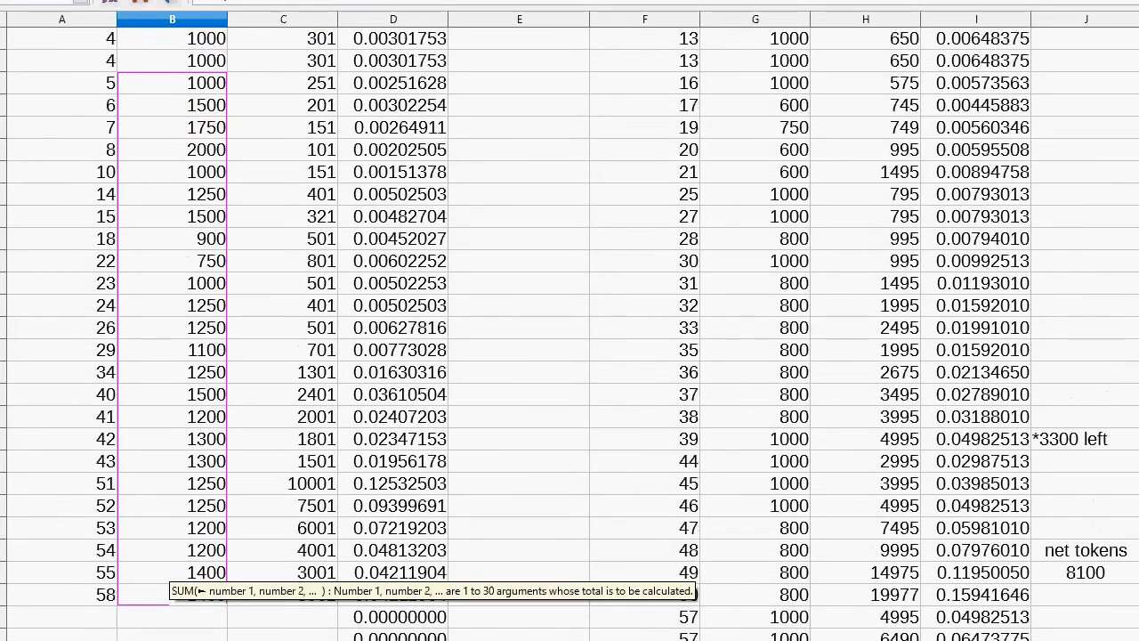
pyautogui.moveTo(146, 19); pyautogui.dragTo(180, 192)
pyautogui.moveTo(175, 104); pyautogui.dragTo(167, 307)
pyautogui.scroll(-1, 382, 381)
pyautogui.scroll(-2, 383, 381)
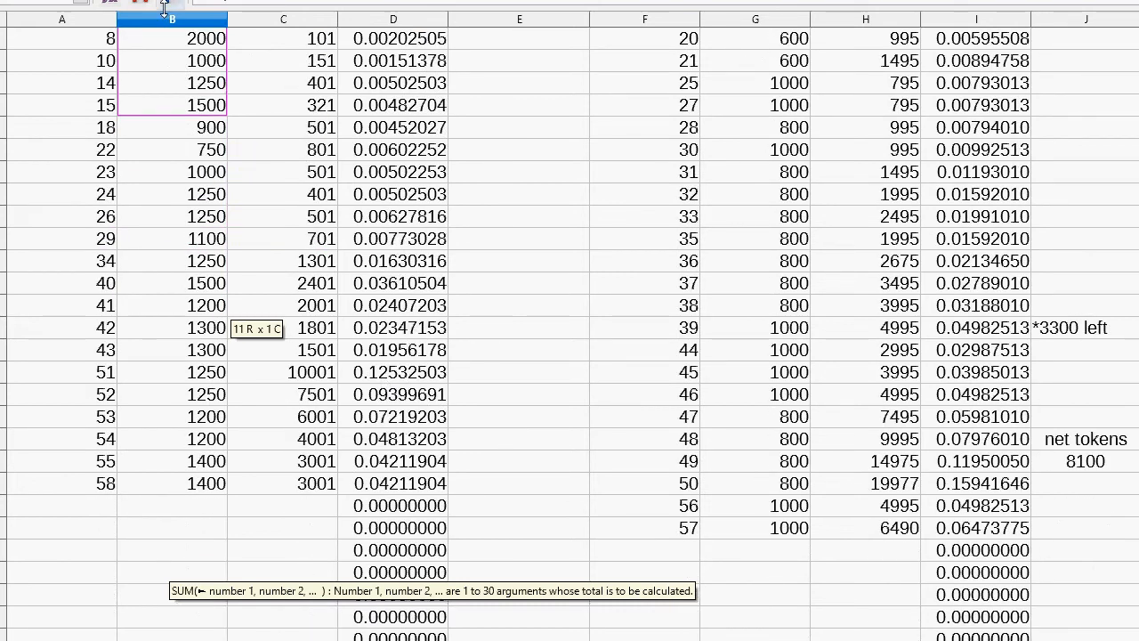
pyautogui.click(303, 5)
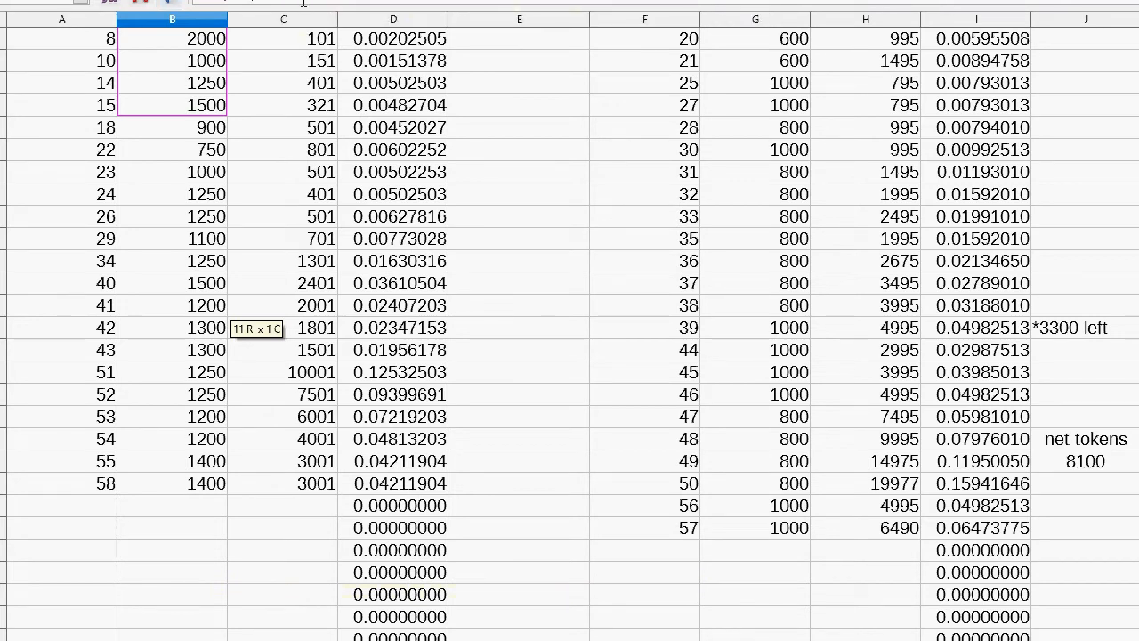
pyautogui.press('Return')
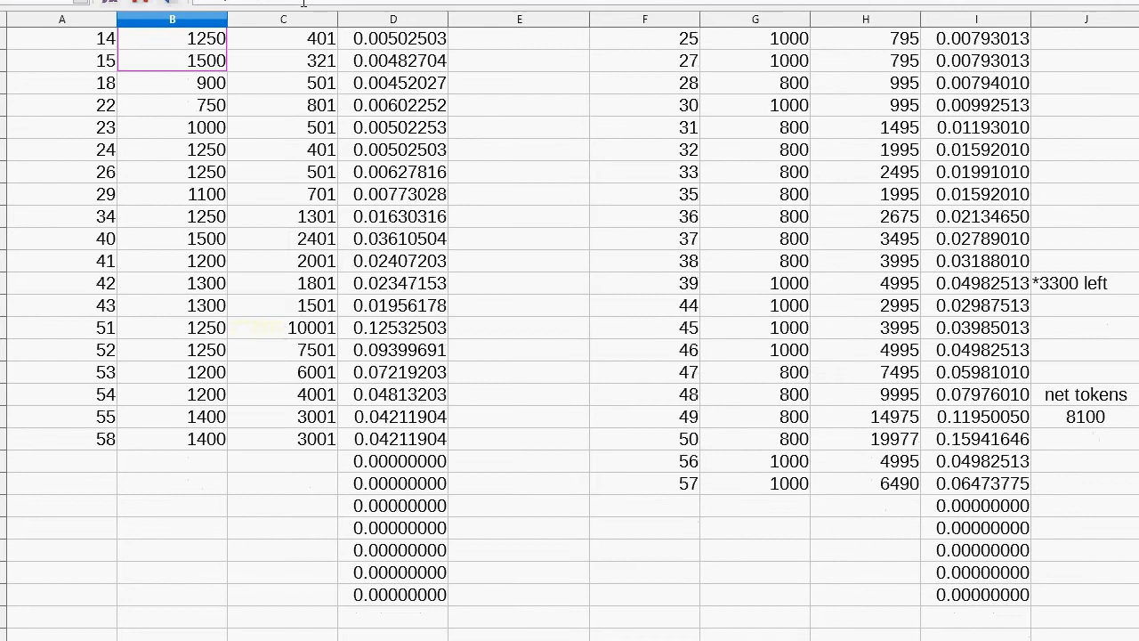
pyautogui.scroll(-1, 390, 68)
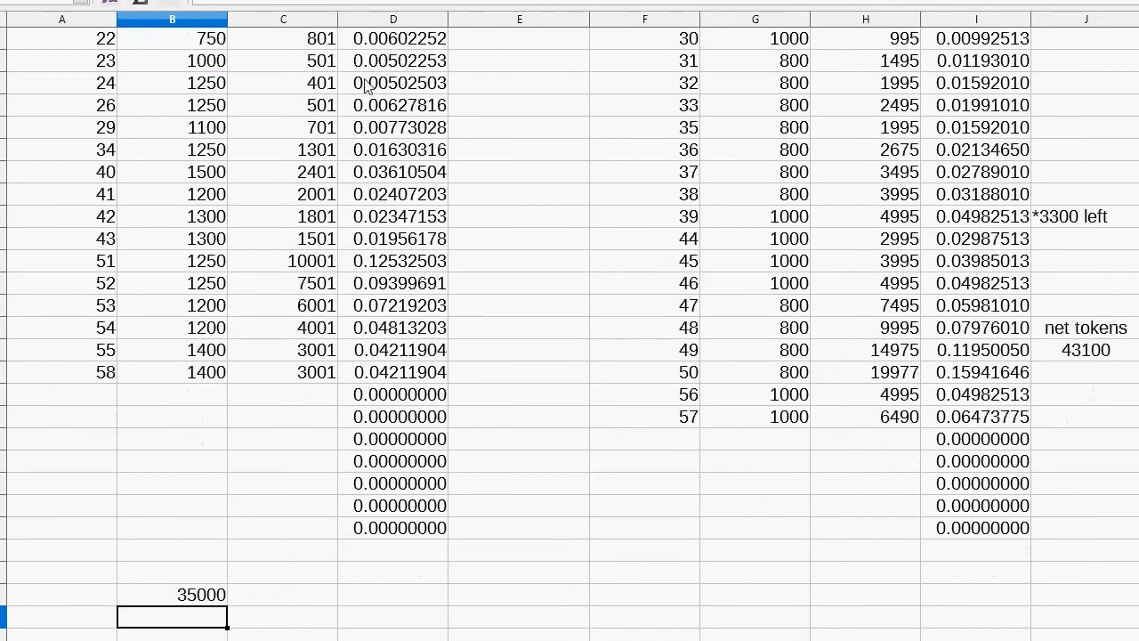
# - Copy the buy amount sum from B40 into D40 to total the Bitcoin spent on the buys
pyautogui.click(199, 600)
pyautogui.rightClick(198, 602)
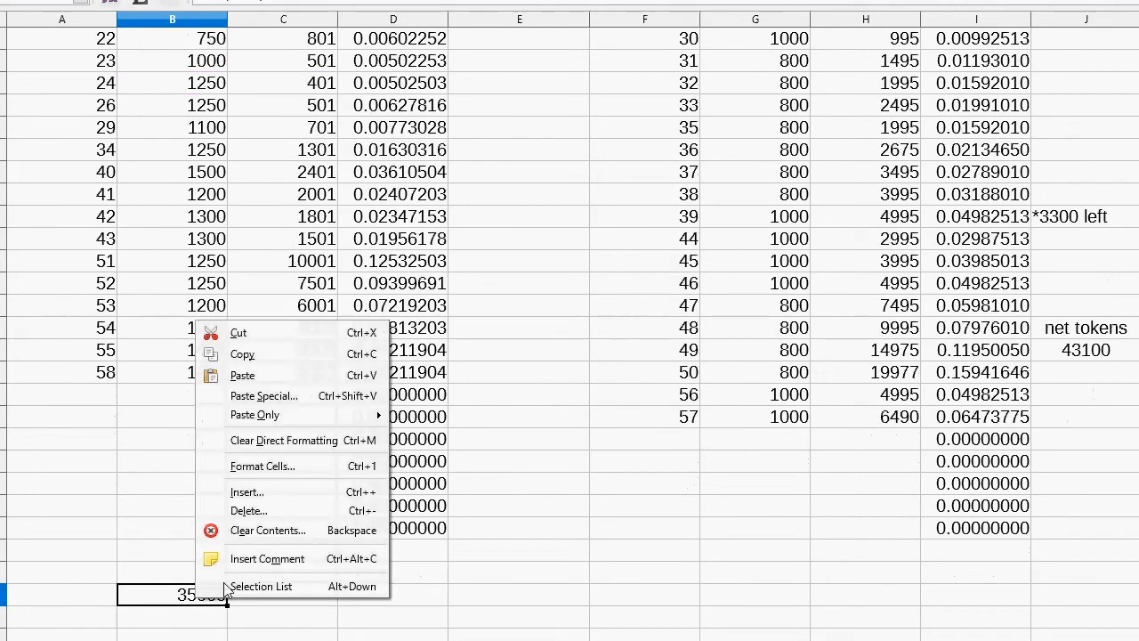
pyautogui.click(253, 356)
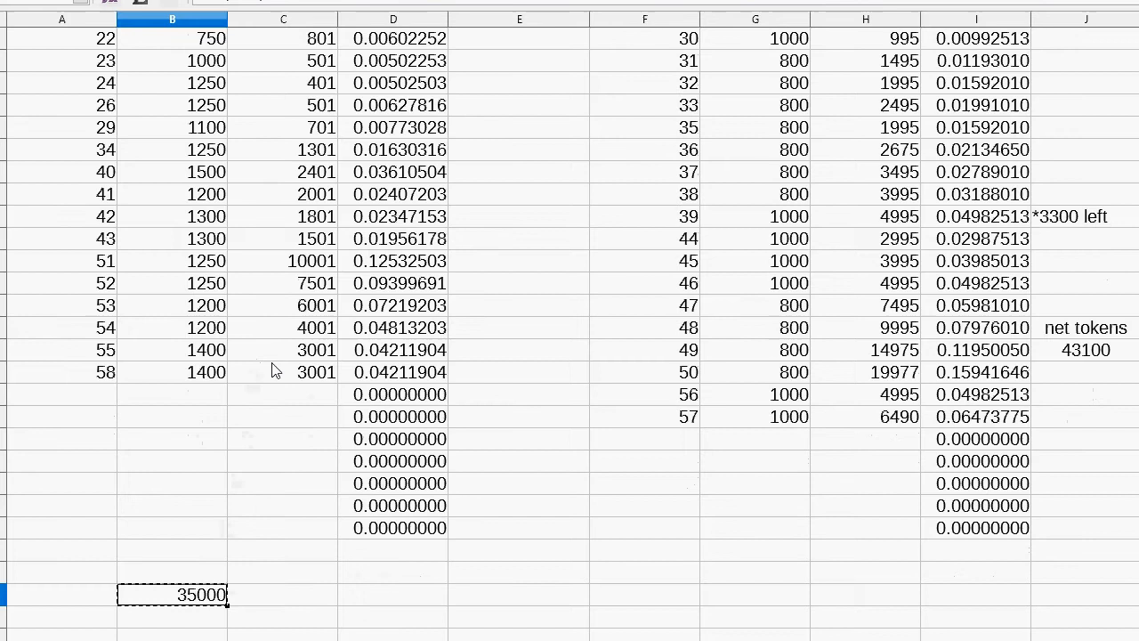
pyautogui.click(389, 603)
pyautogui.rightClick(389, 603)
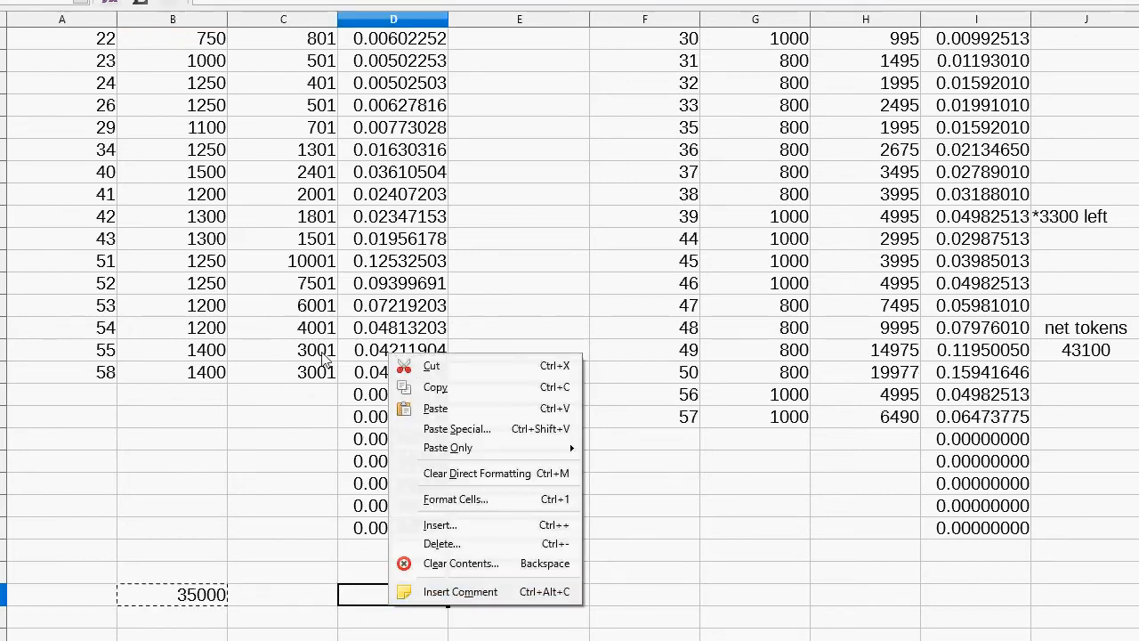
pyautogui.click(451, 407)
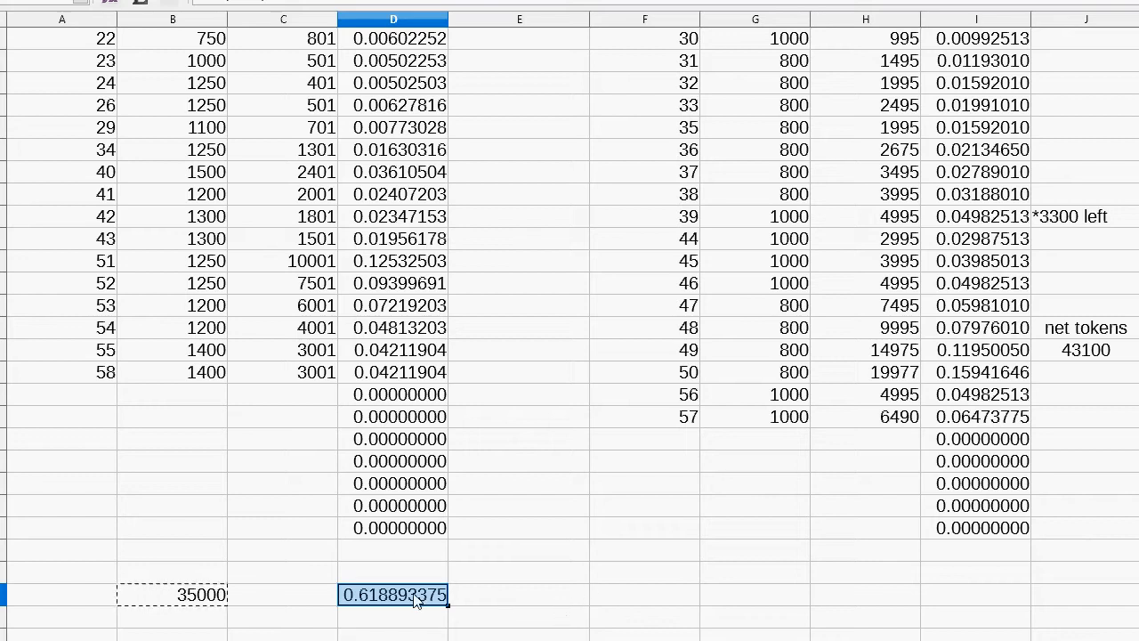
# - Calculate the average buy price in cell C40 by dividing D40 by B40
pyautogui.click(313, 602)
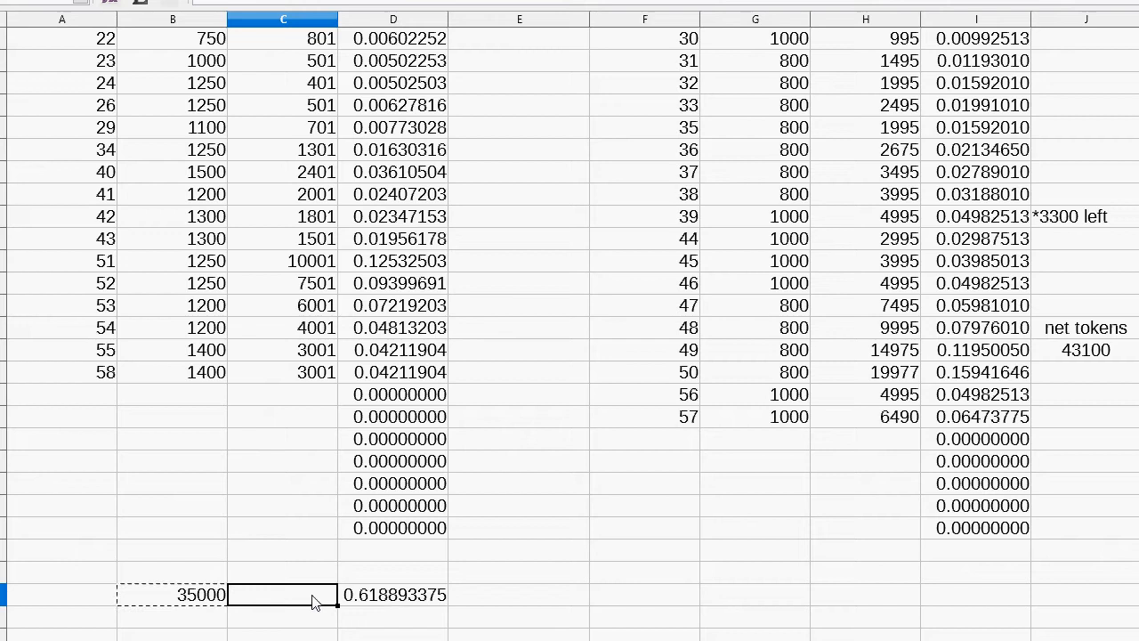
pyautogui.write('=')
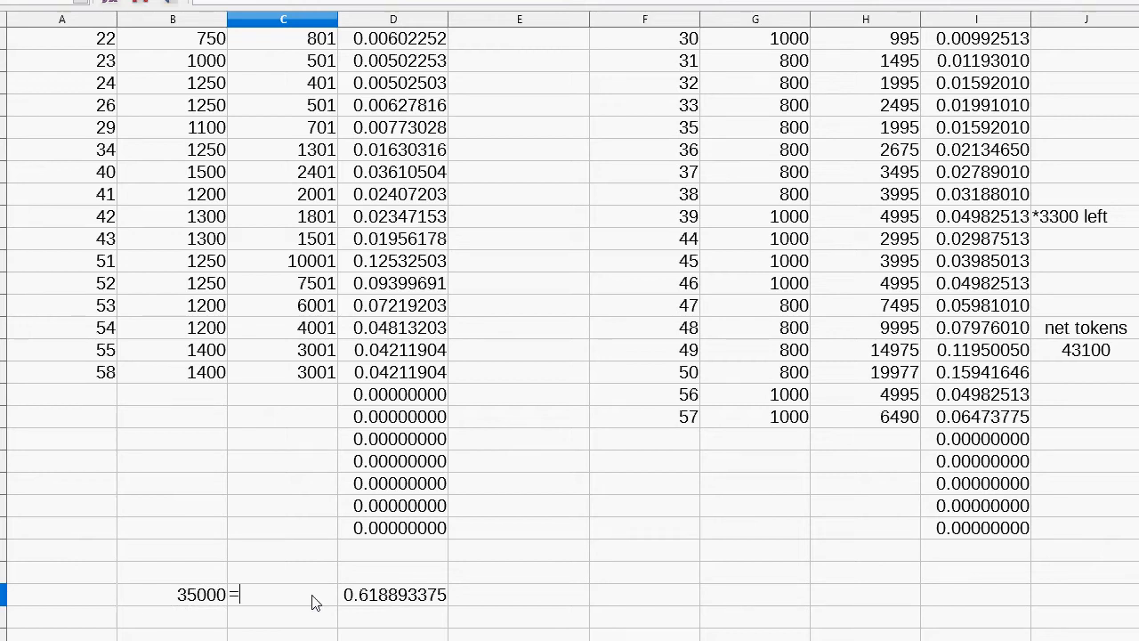
pyautogui.click(398, 594)
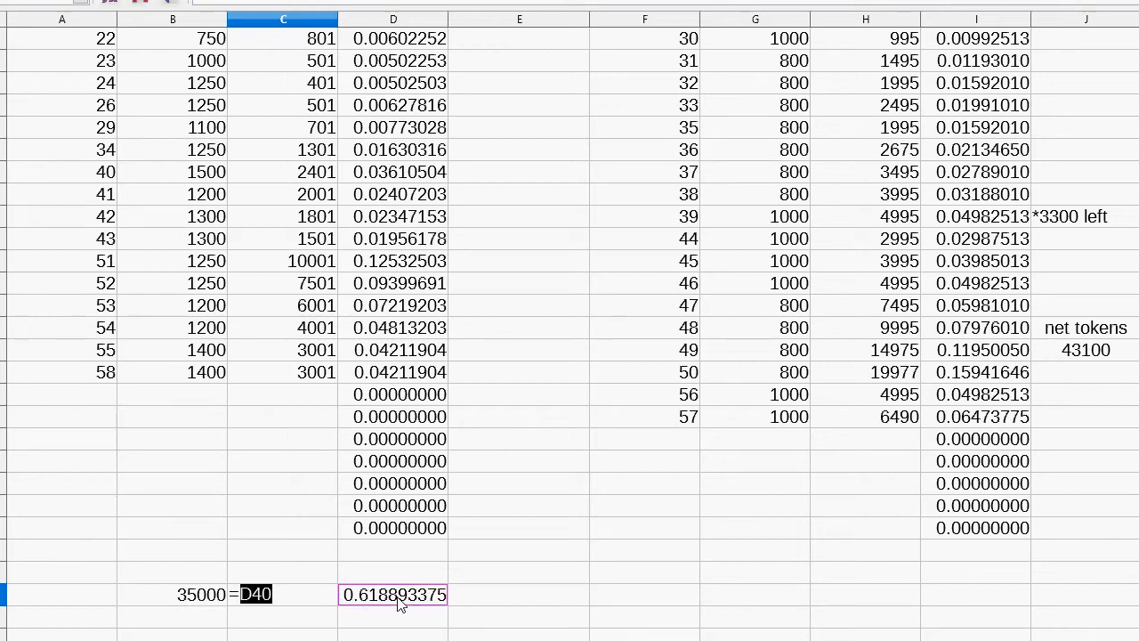
pyautogui.write('/')
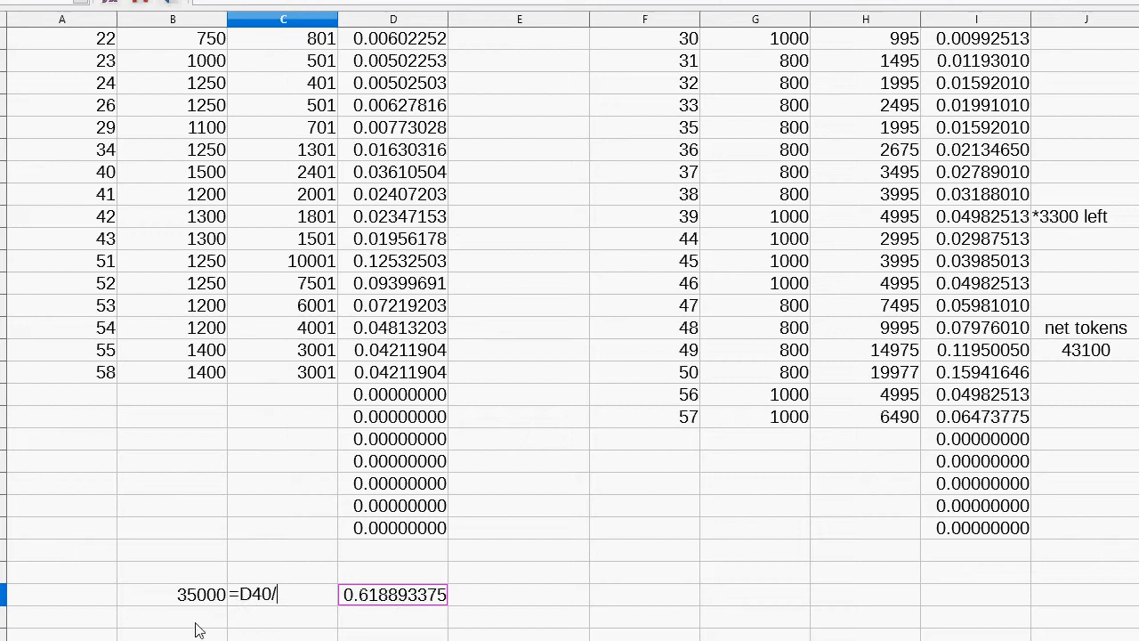
pyautogui.click(203, 597)
pyautogui.press('Return')
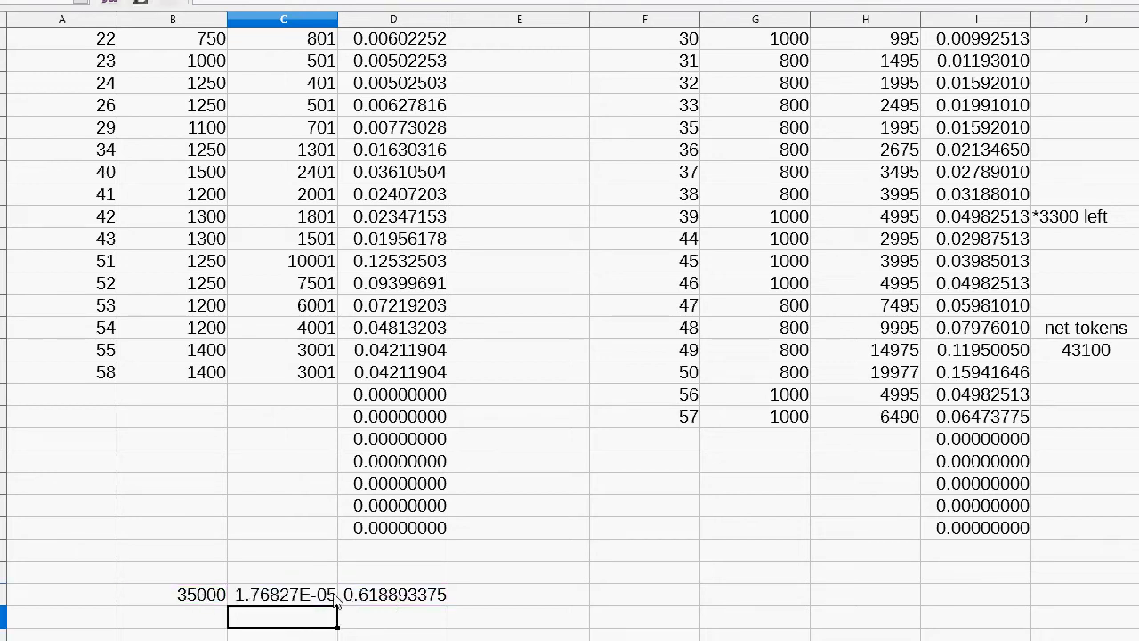
# - Format the average buy price in C40 as a number with 8 decimal places
pyautogui.click(292, 601)
pyautogui.rightClick(313, 604)
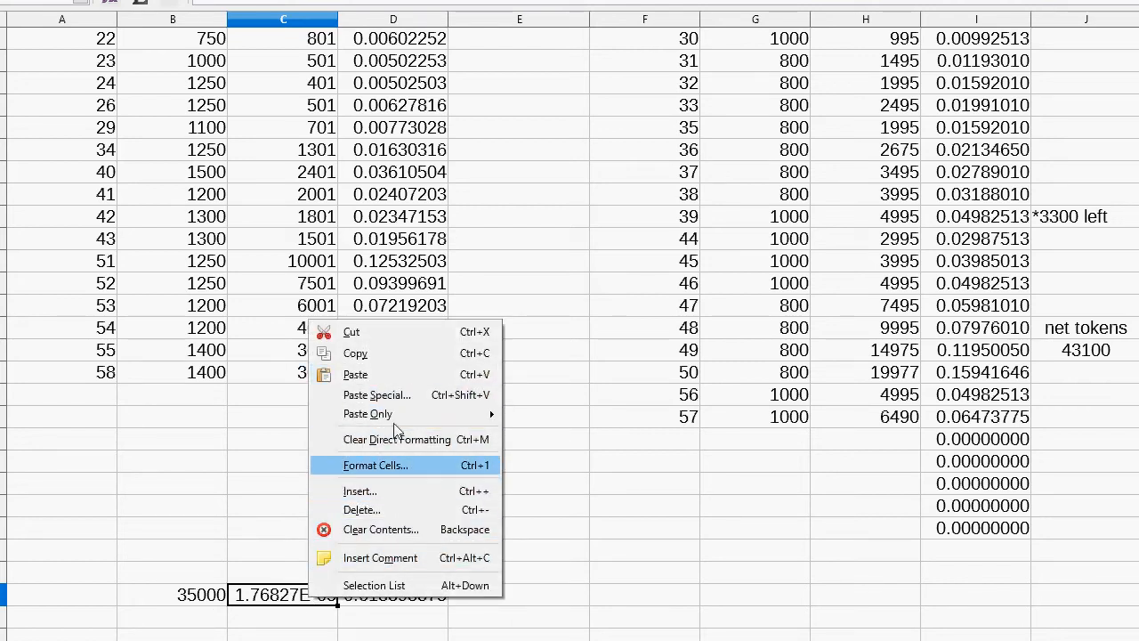
pyautogui.click(378, 462)
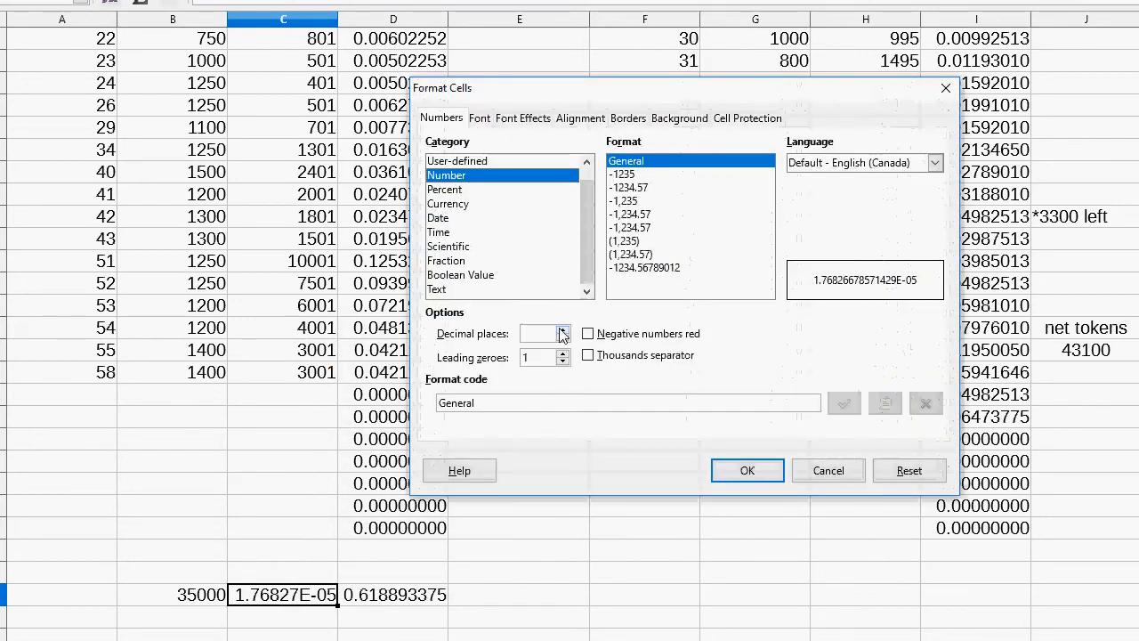
pyautogui.click(562, 329)
pyautogui.click(563, 330)
pyautogui.click(564, 330)
pyautogui.click(563, 330)
pyautogui.click(563, 330)
pyautogui.click(563, 330)
pyautogui.click(563, 330)
pyautogui.click(563, 330)
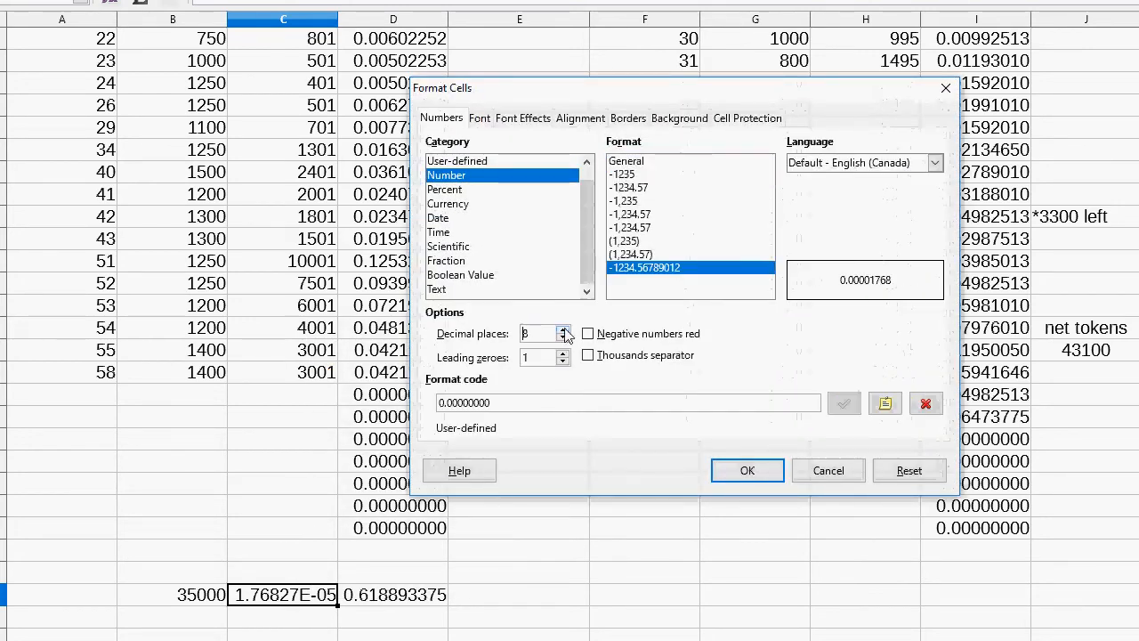
pyautogui.click(731, 470)
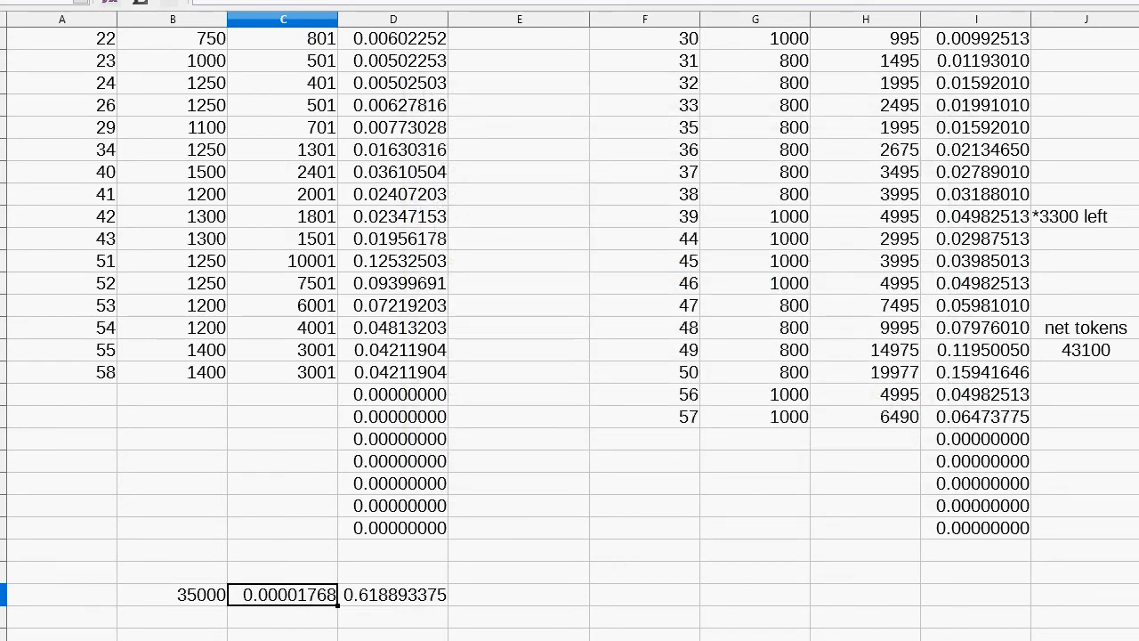
# - Copy the buy totals and average price in B40:D40 to G40:I40 for the sell trades
pyautogui.moveTo(217, 596); pyautogui.dragTo(343, 594)
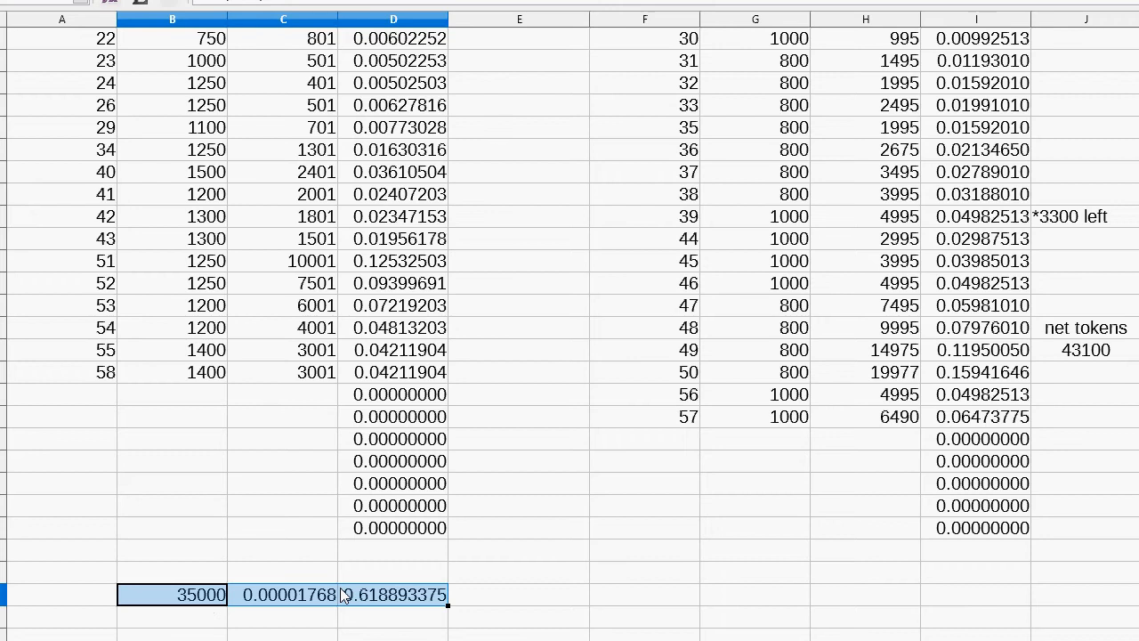
pyautogui.rightClick(343, 595)
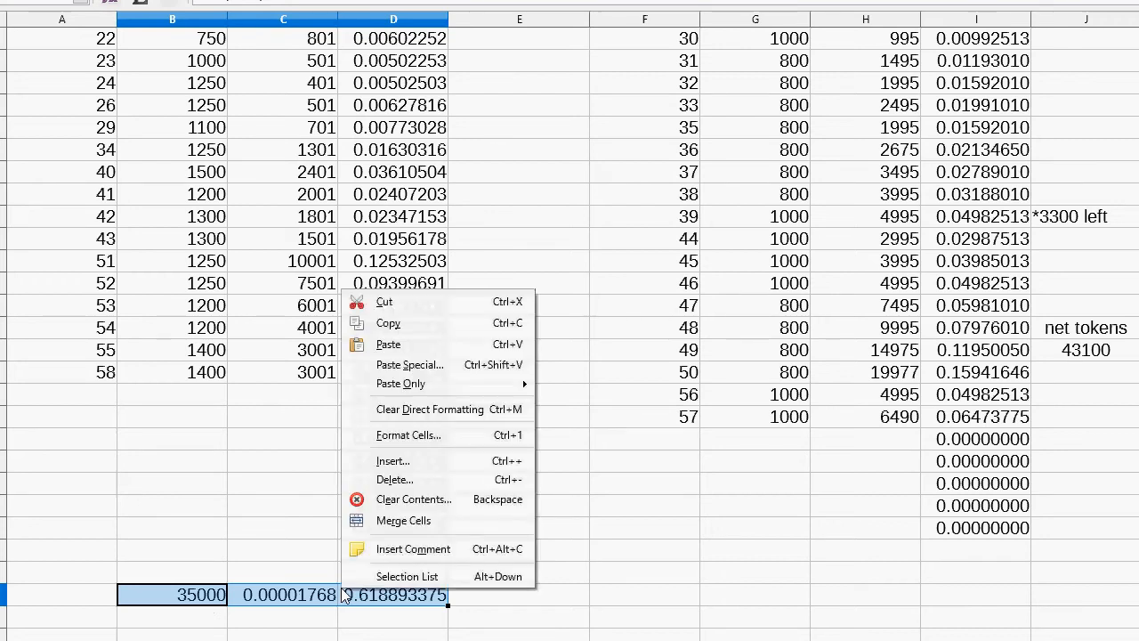
pyautogui.click(400, 323)
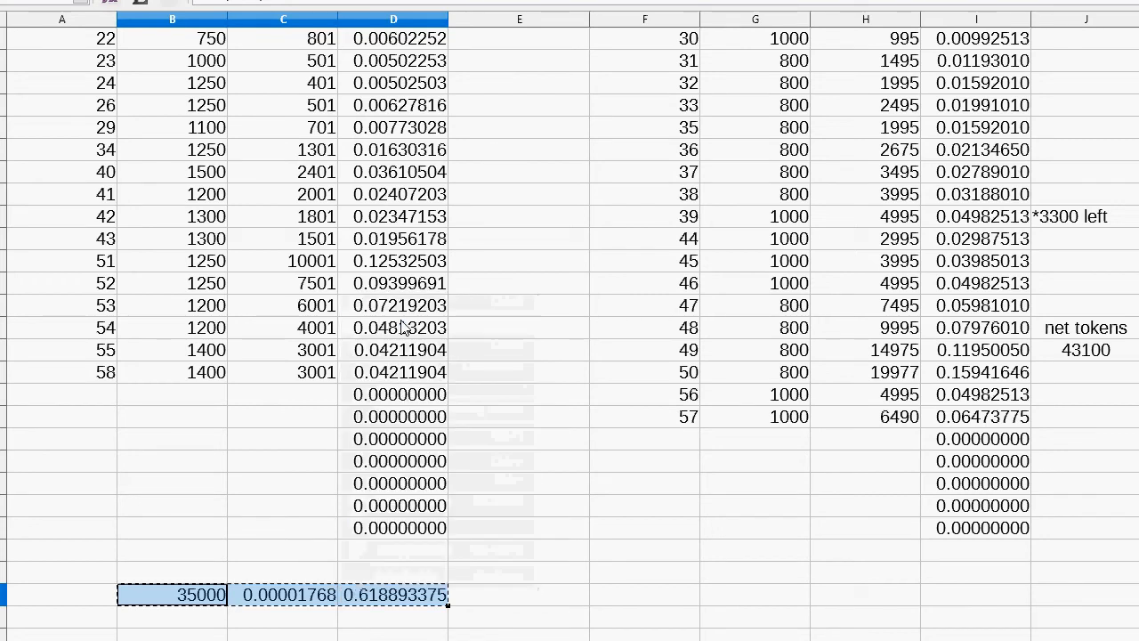
pyautogui.click(752, 600)
pyautogui.rightClick(752, 600)
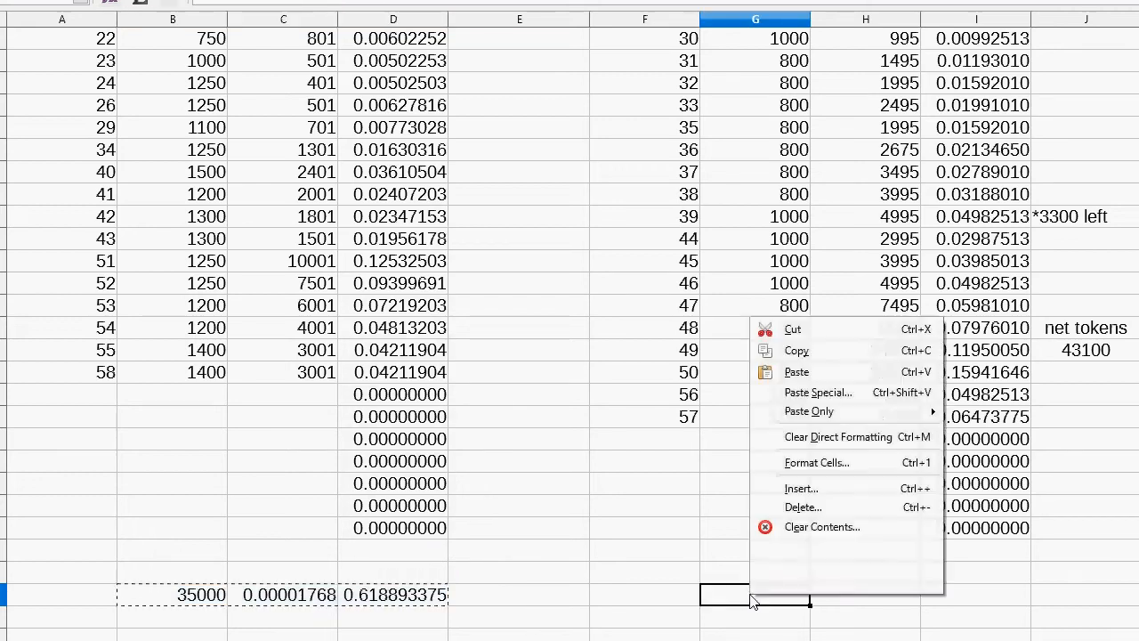
pyautogui.click(806, 373)
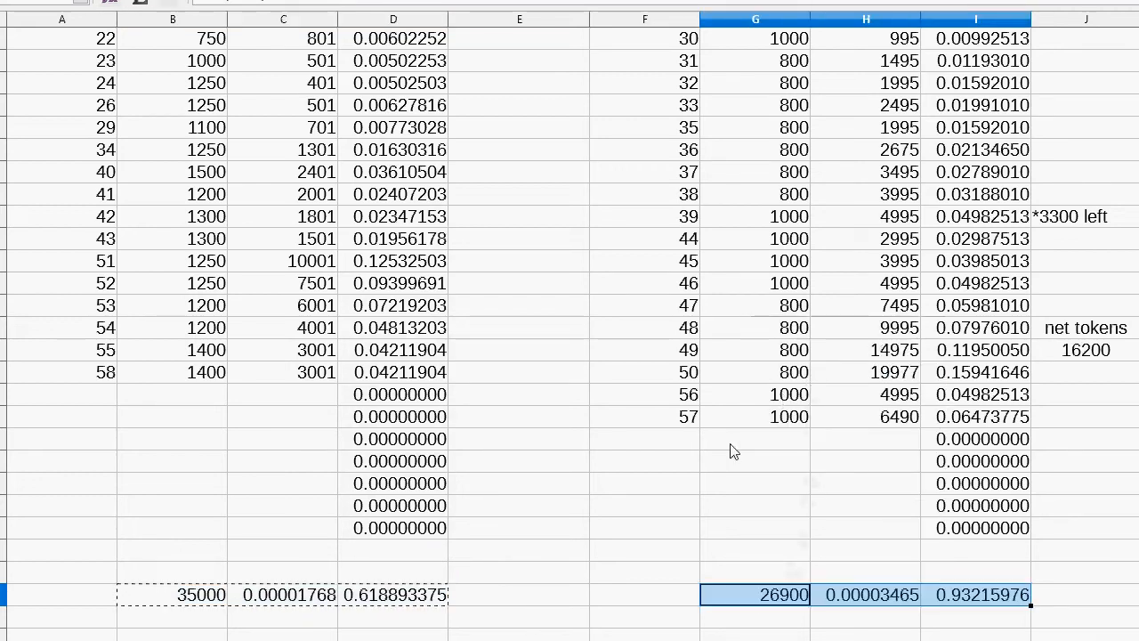
# - Calculate the net Bitcoin difference in F40 by subtracting the buy total D40 from the sell total I40
pyautogui.click(684, 481)
pyautogui.click(612, 530)
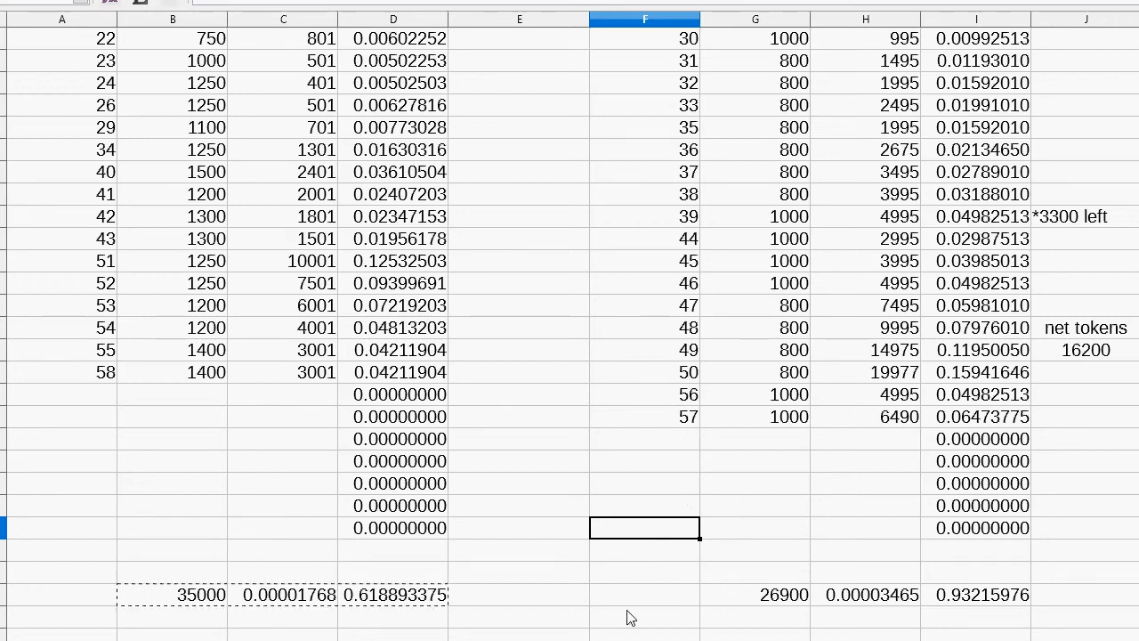
pyautogui.click(771, 602)
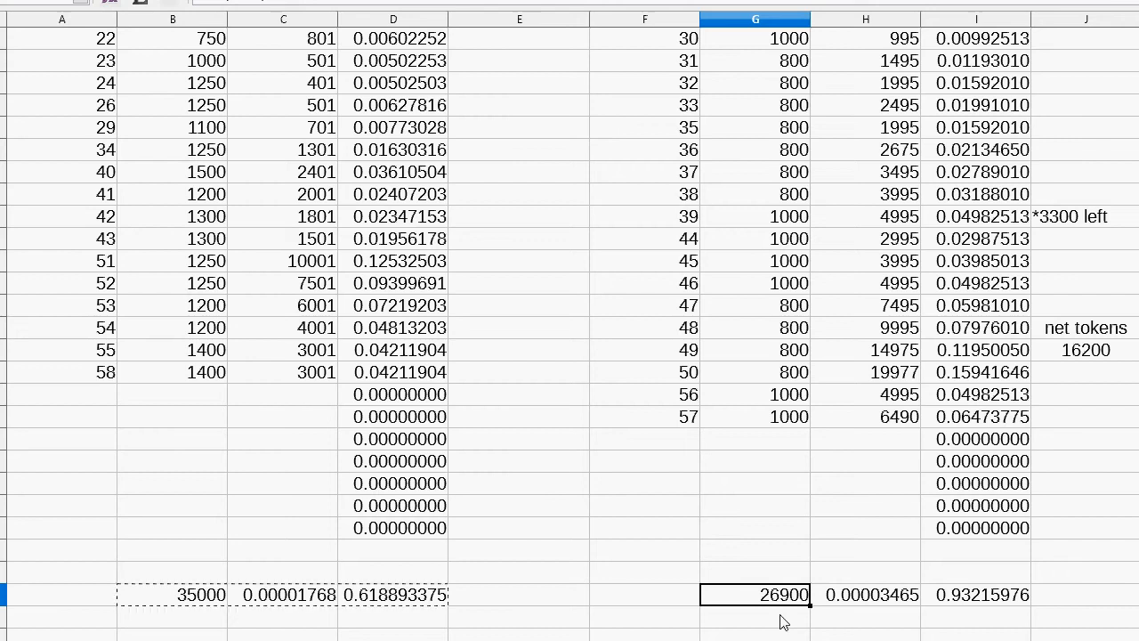
pyautogui.click(970, 601)
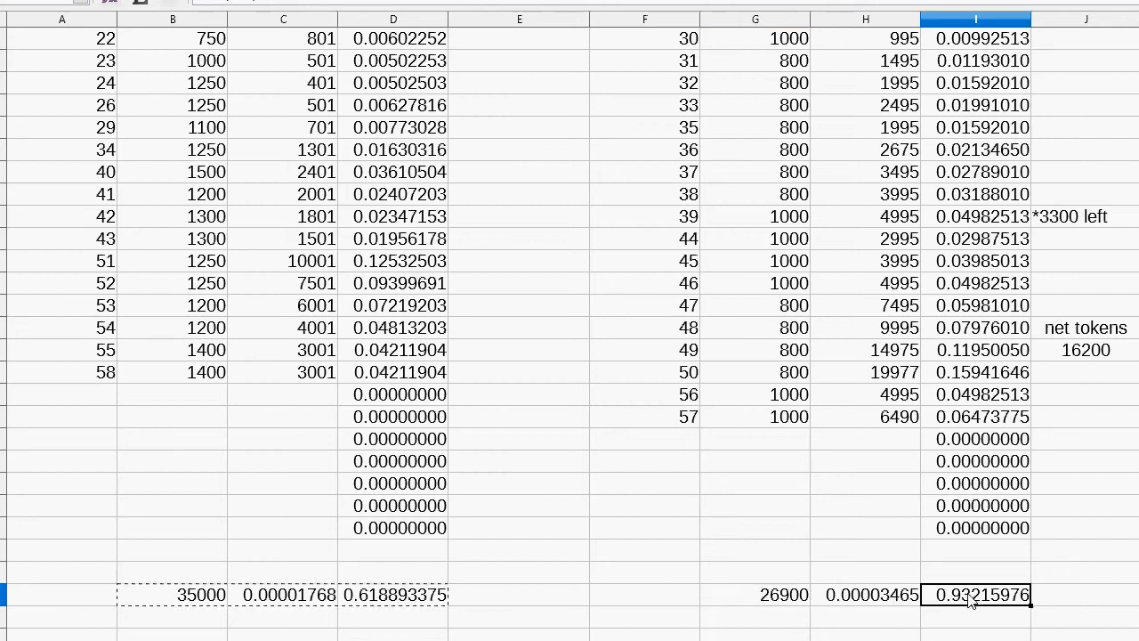
pyautogui.click(606, 601)
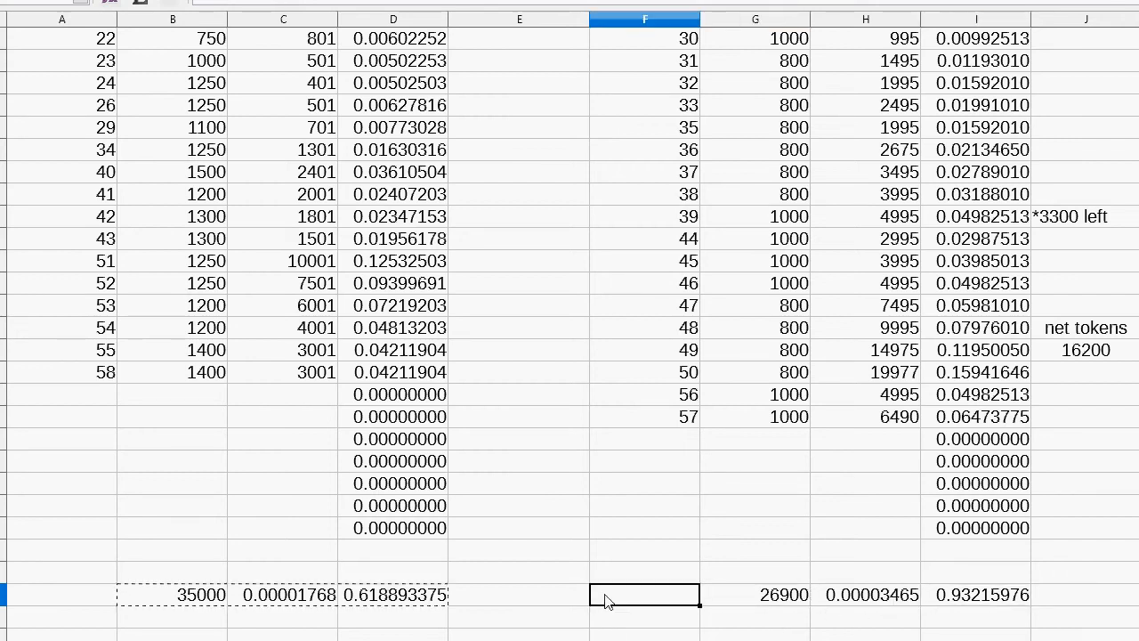
pyautogui.write('=')
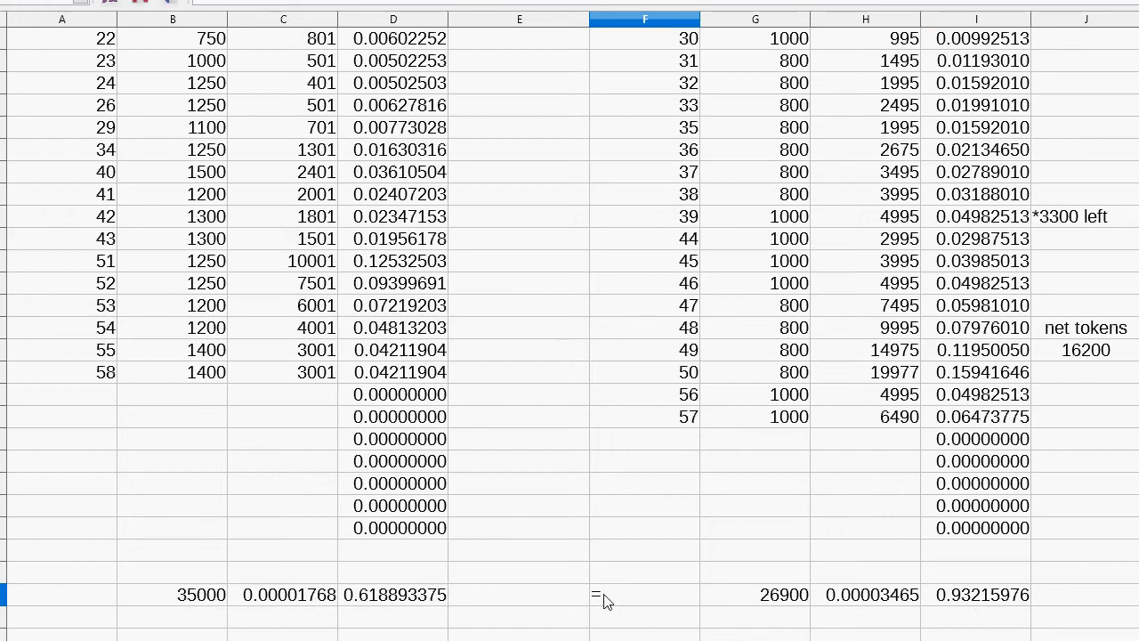
pyautogui.click(983, 596)
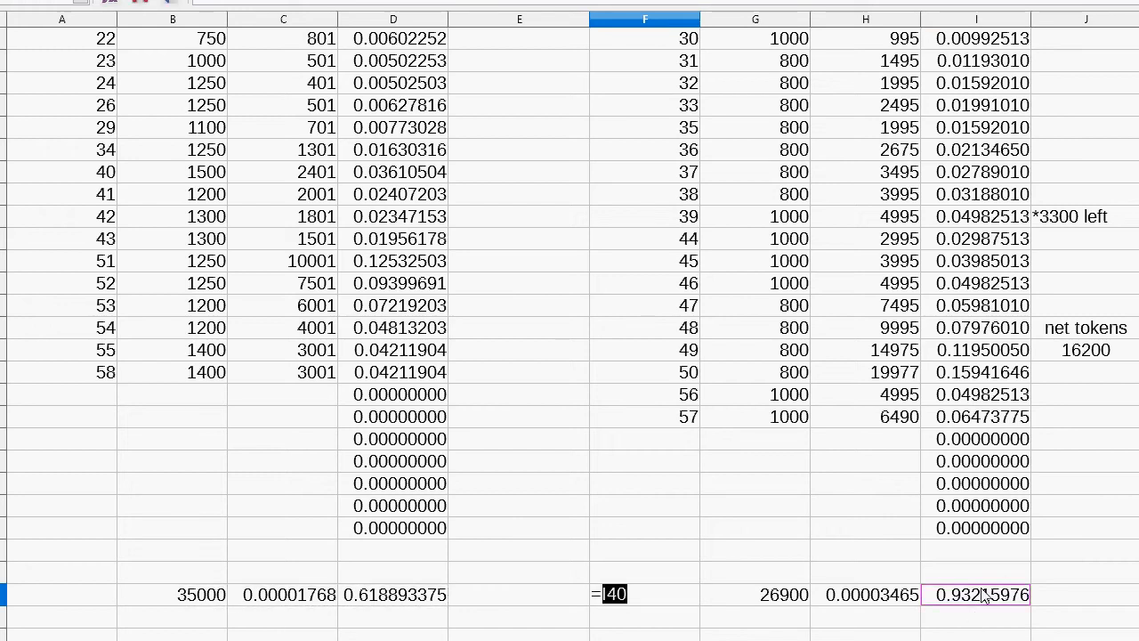
pyautogui.write('-')
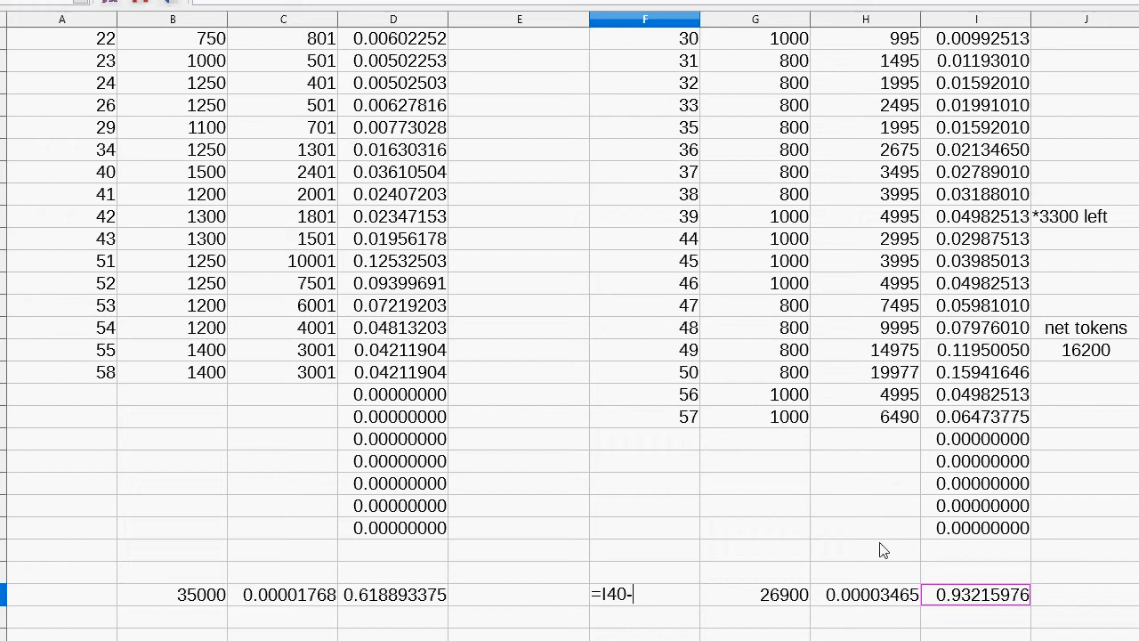
pyautogui.click(405, 603)
pyautogui.press('Return')
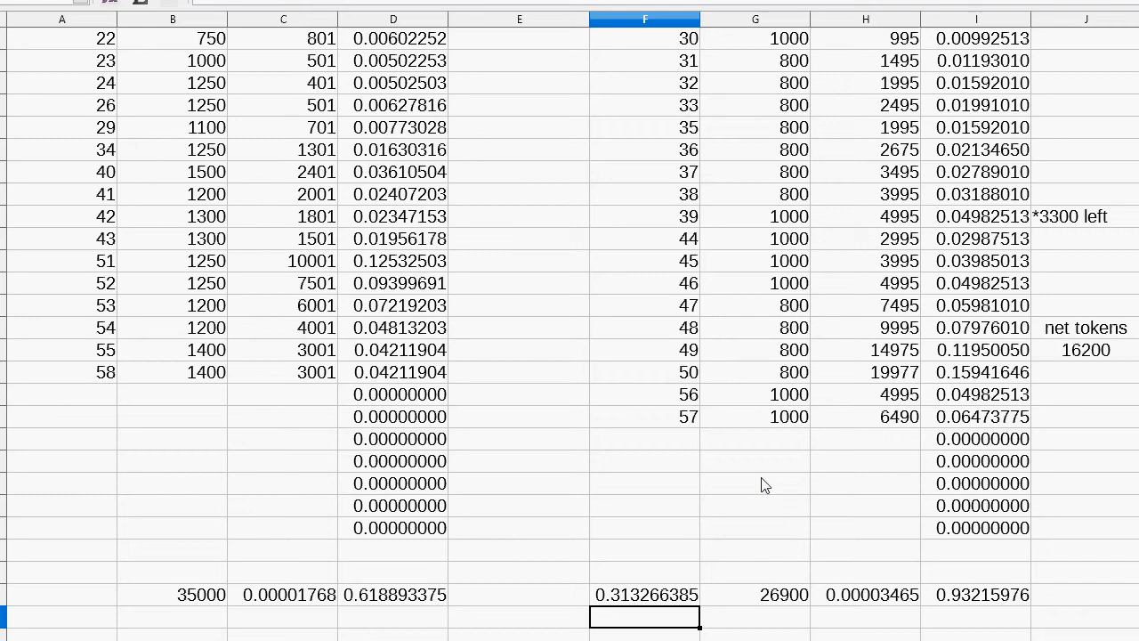
# - Calculate the value of the remaining tokens in F41 with the formula =16200*0.00005
pyautogui.scroll(-1, 610, 543)
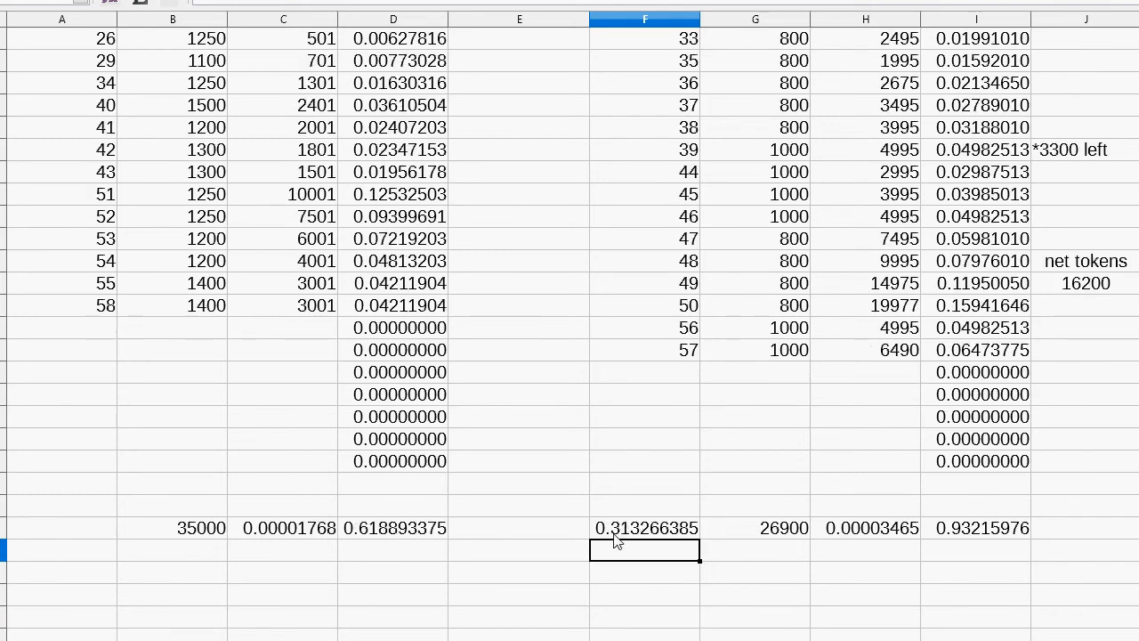
pyautogui.write('=162')
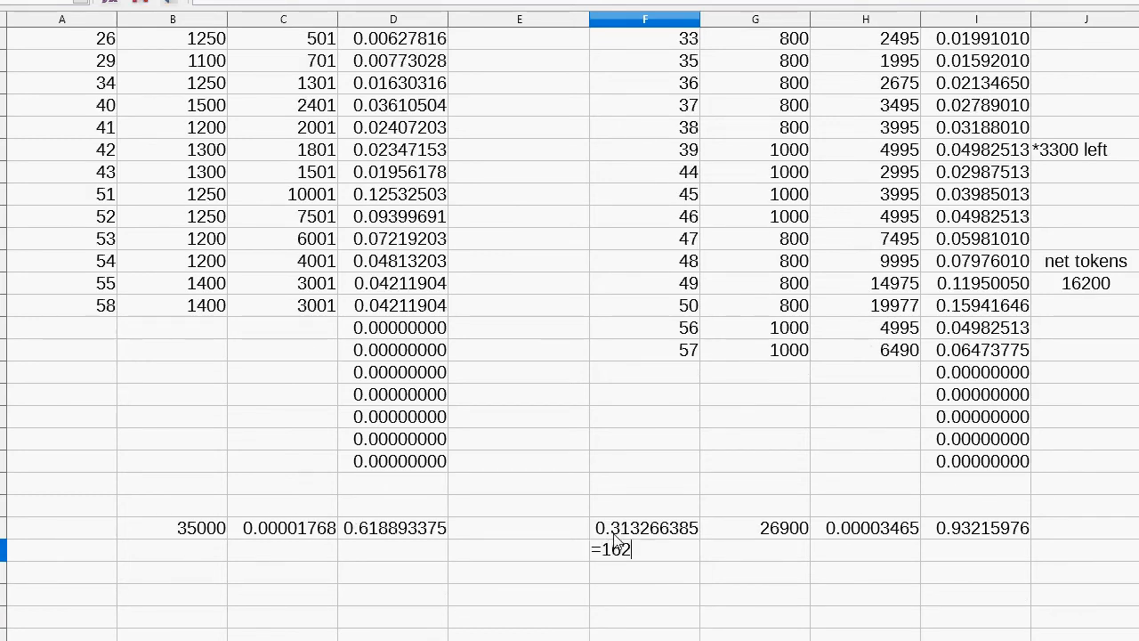
pyautogui.write('00*-')
pyautogui.press('BackSpace')
pyautogui.write('00')
pyautogui.press('BackSpace')
pyautogui.press('BackSpace')
pyautogui.write('0')
pyautogui.write('.000')
pyautogui.write('05')
pyautogui.press('Return')
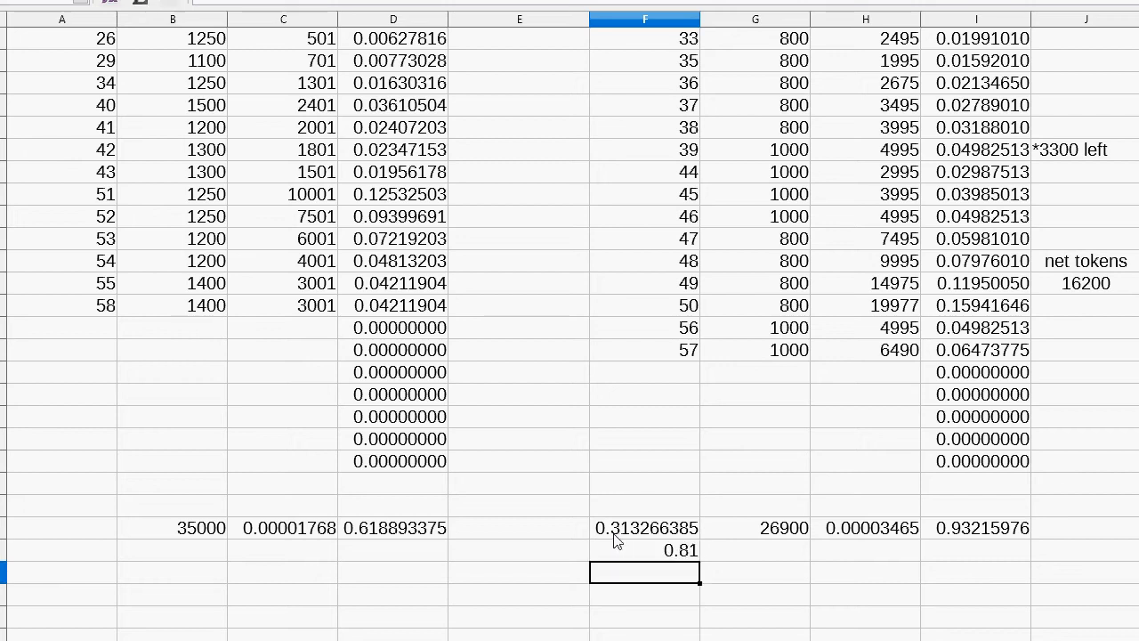
# - Add the net Bitcoin difference in F40 and the remaining token value in F41 in cell F42
pyautogui.scroll(-1, 648, 351)
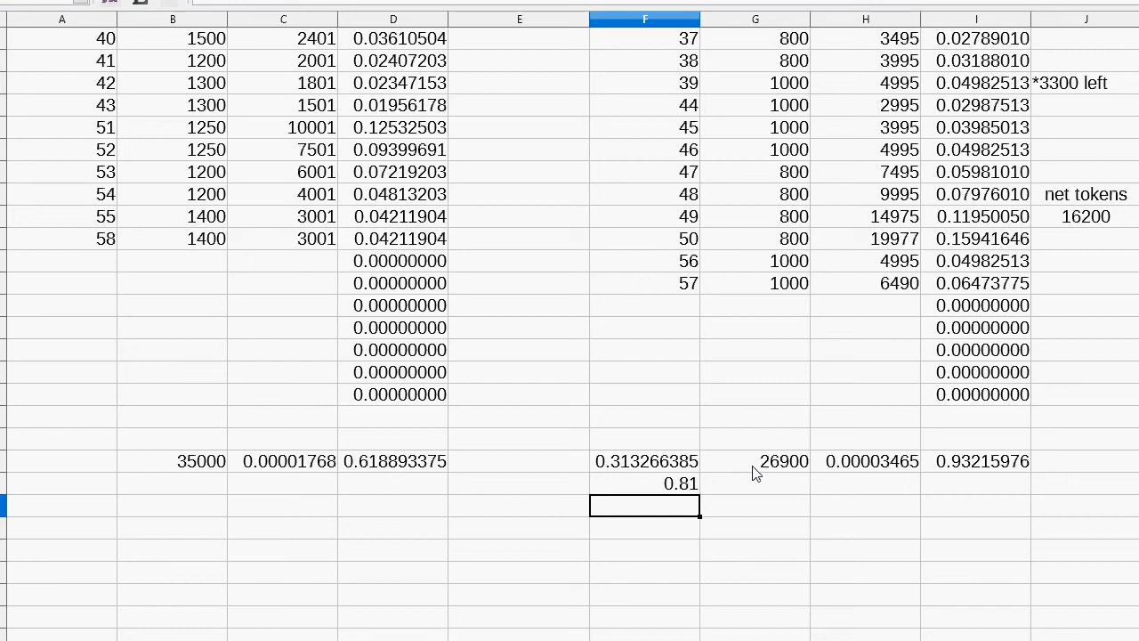
pyautogui.click(616, 467)
pyautogui.moveTo(693, 473); pyautogui.dragTo(690, 490)
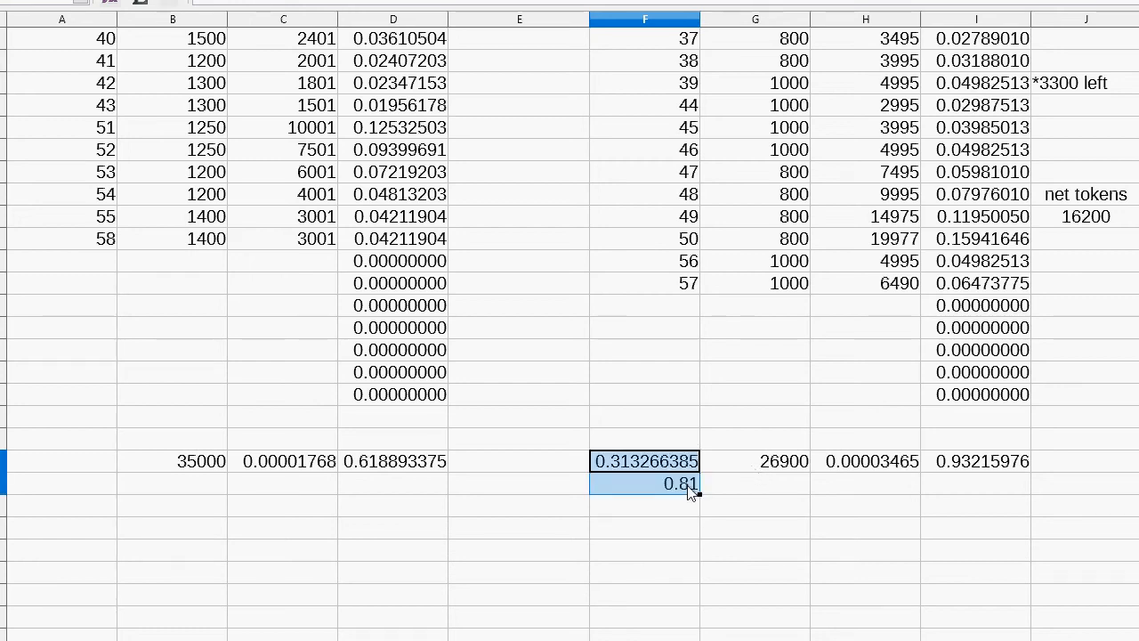
pyautogui.click(658, 508)
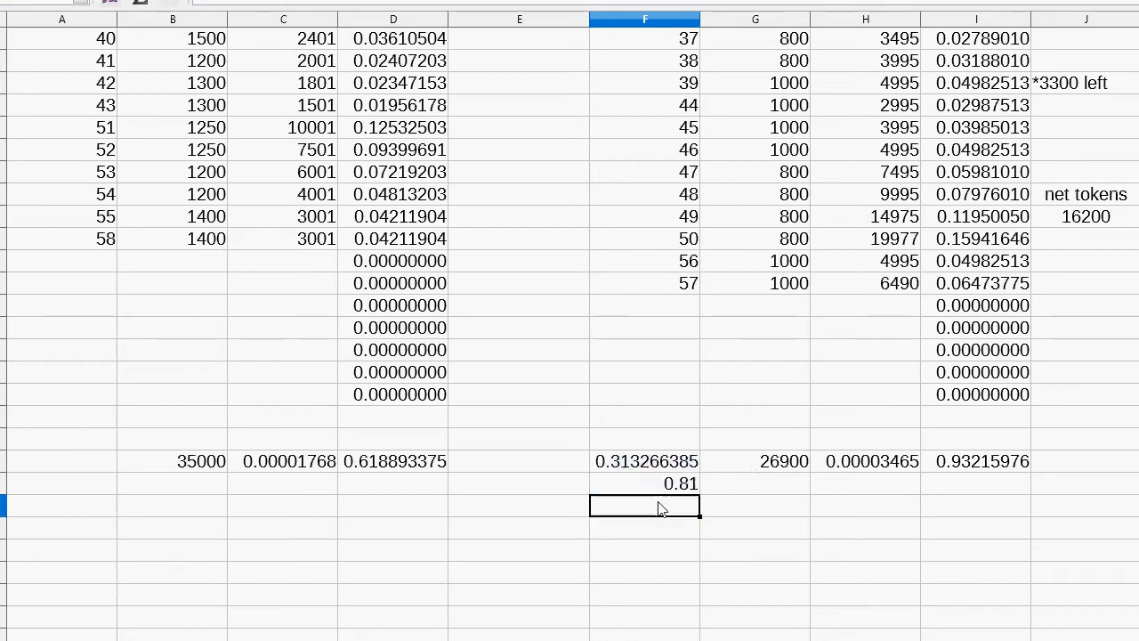
pyautogui.write('=')
pyautogui.click(629, 469)
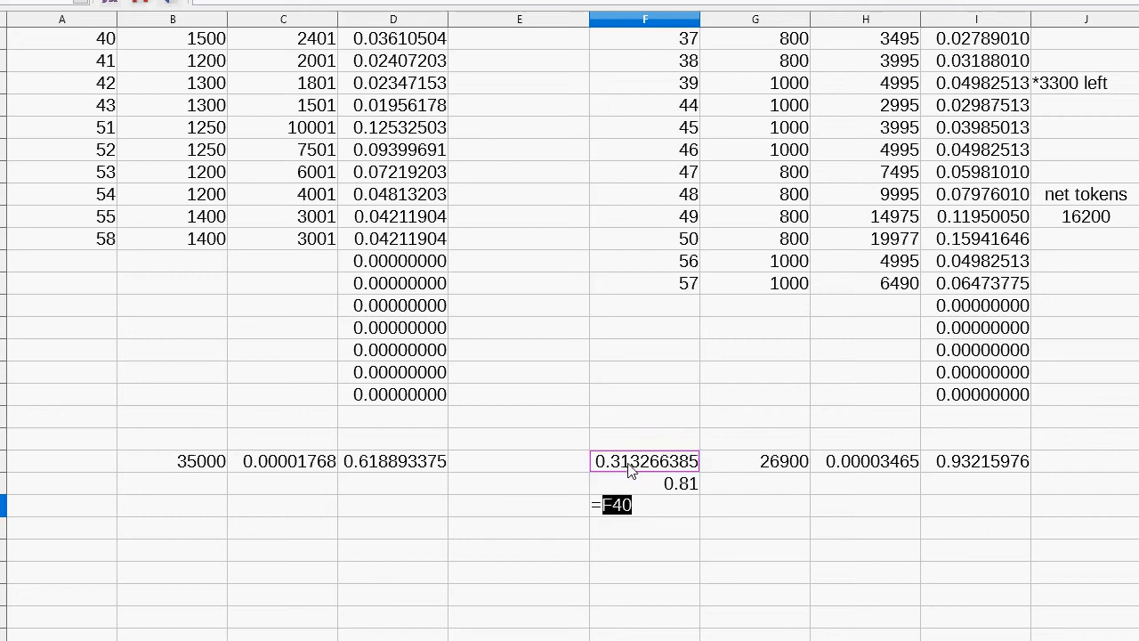
pyautogui.write('+')
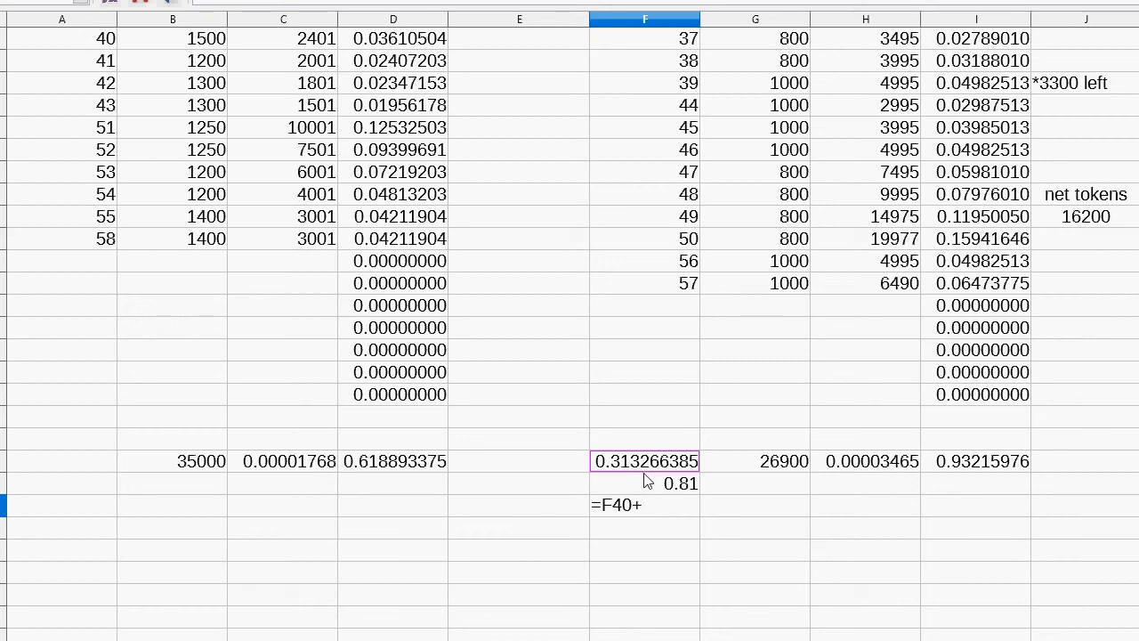
pyautogui.click(637, 485)
pyautogui.press('Return')
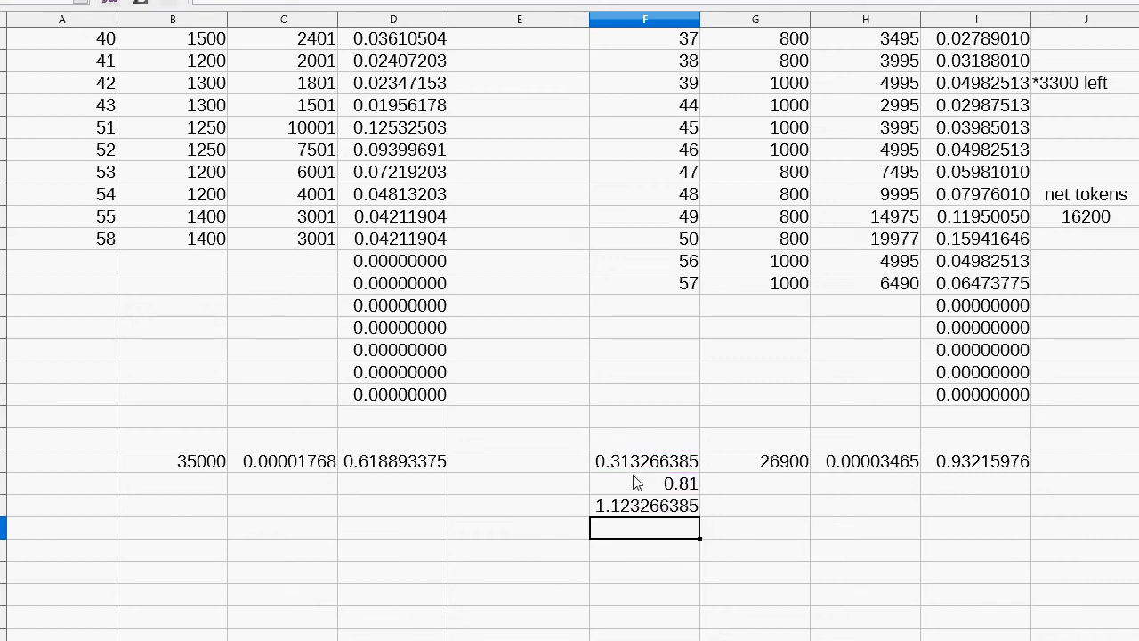
pyautogui.click(622, 513)
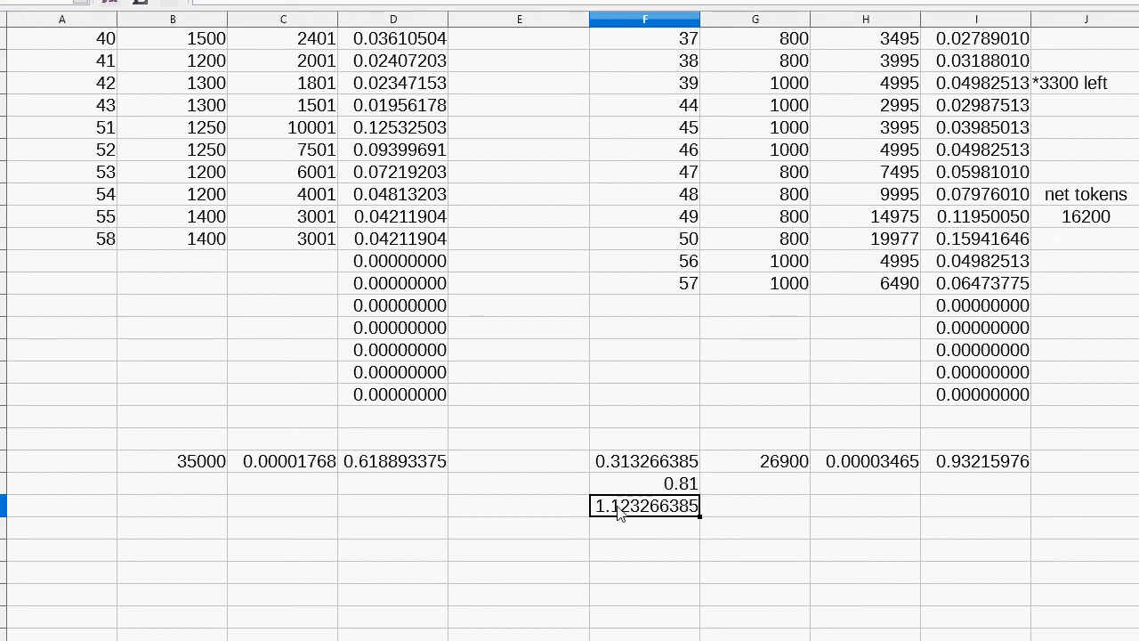
# - Sum the Bitcoin cost of the first eight buys, D3:D10, in cell E10
pyautogui.scroll(5, 620, 512)
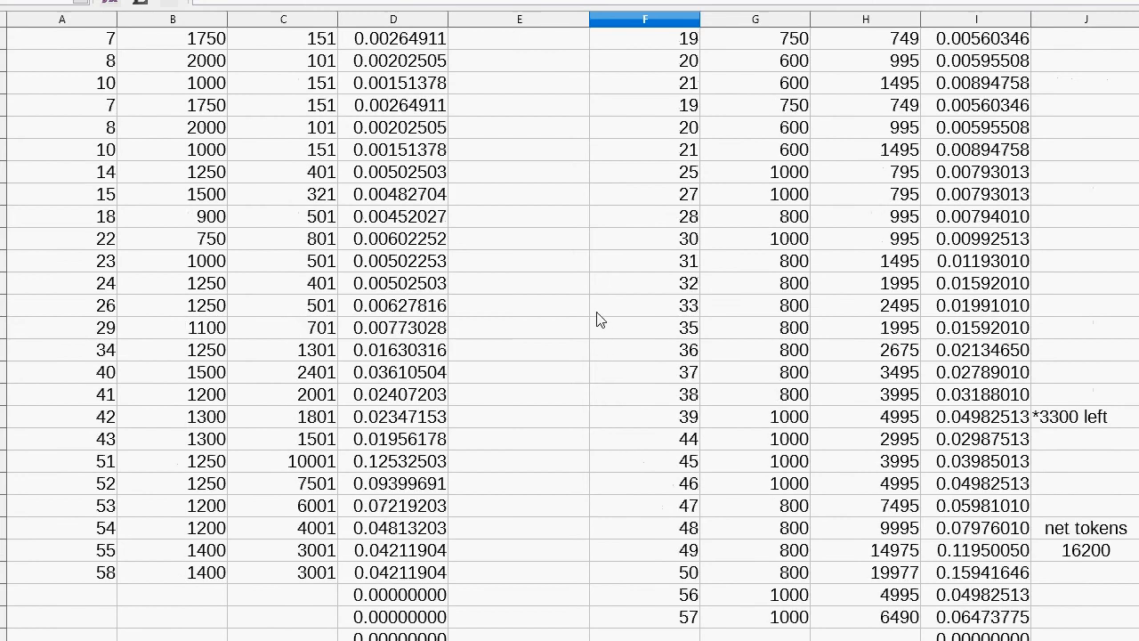
pyautogui.scroll(3, 601, 320)
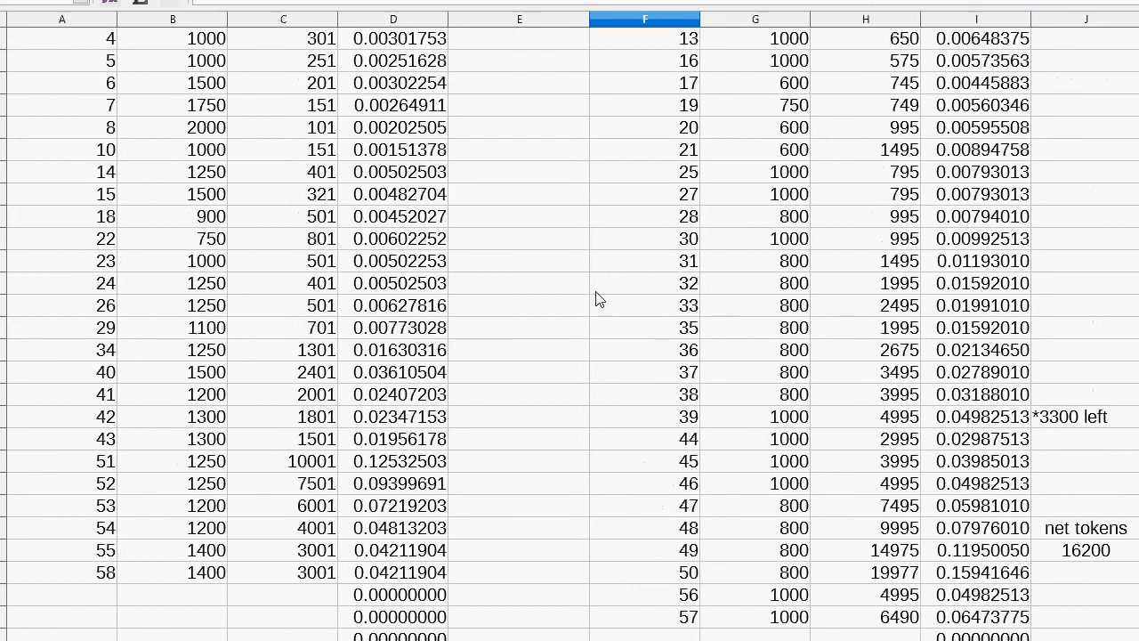
pyautogui.click(558, 237)
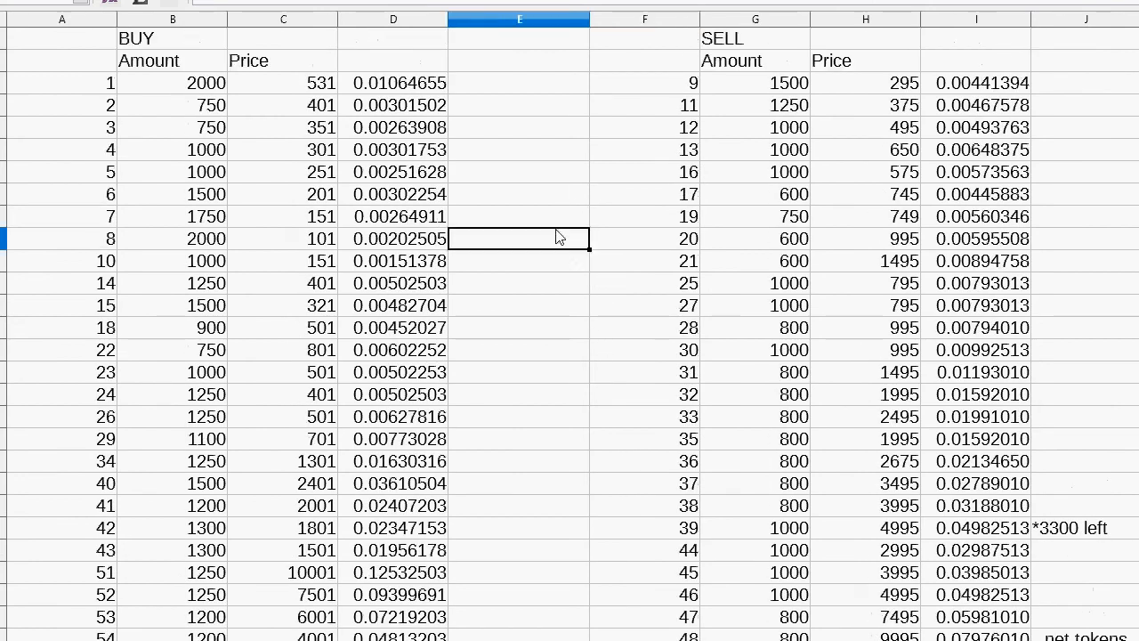
pyautogui.write('=sum*')
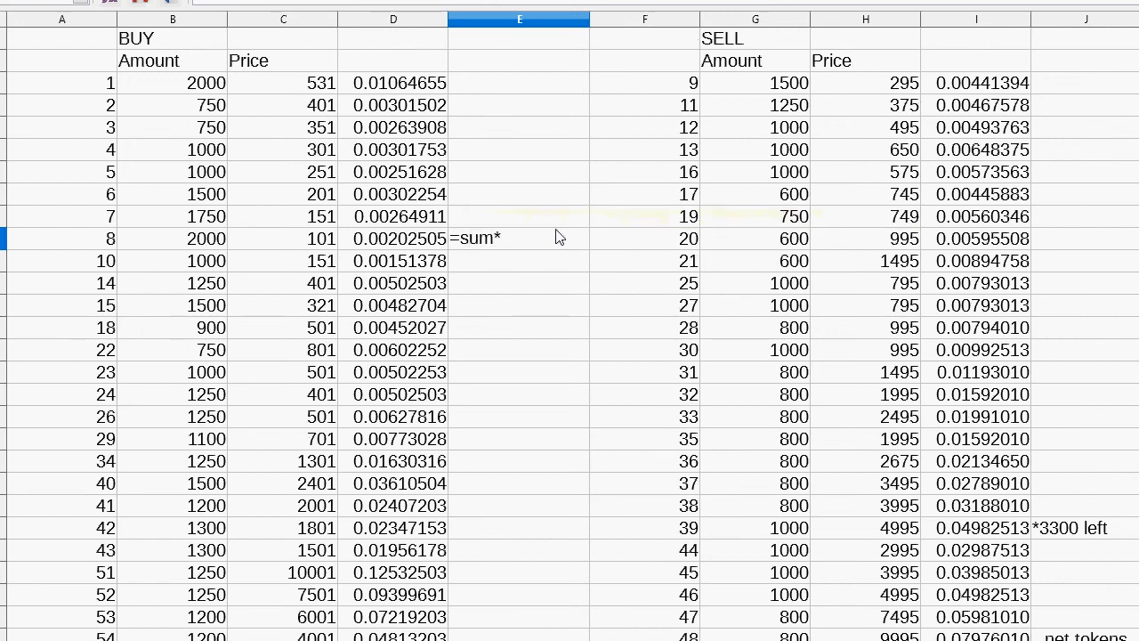
pyautogui.press('BackSpace')
pyautogui.write('(')
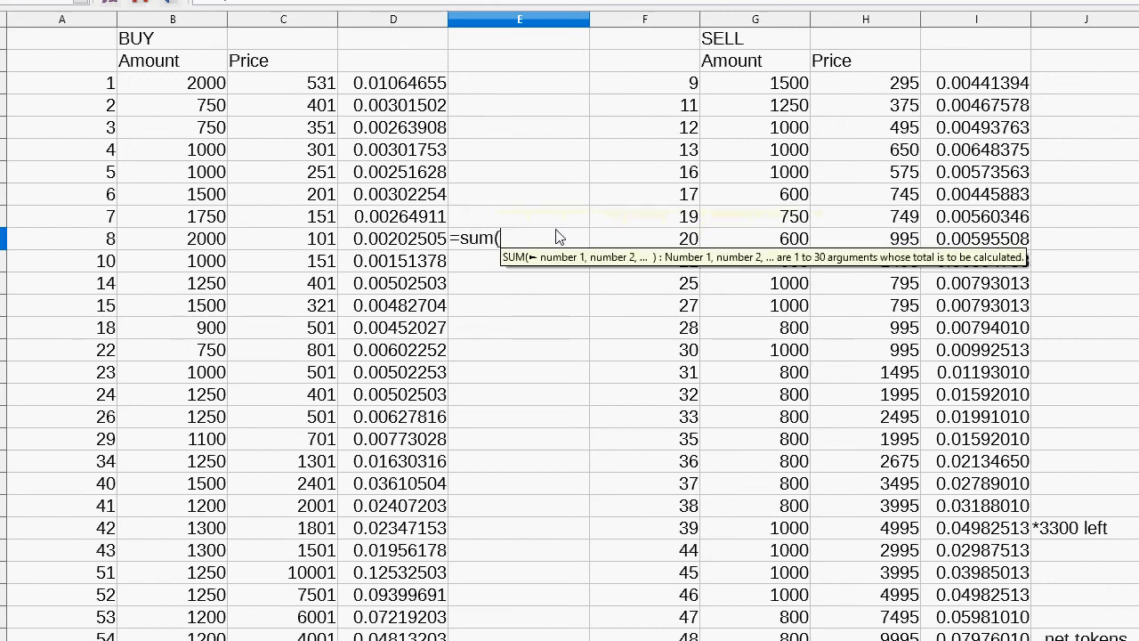
pyautogui.click(415, 84)
pyautogui.moveTo(404, 214); pyautogui.dragTo(405, 251)
pyautogui.press('Return')
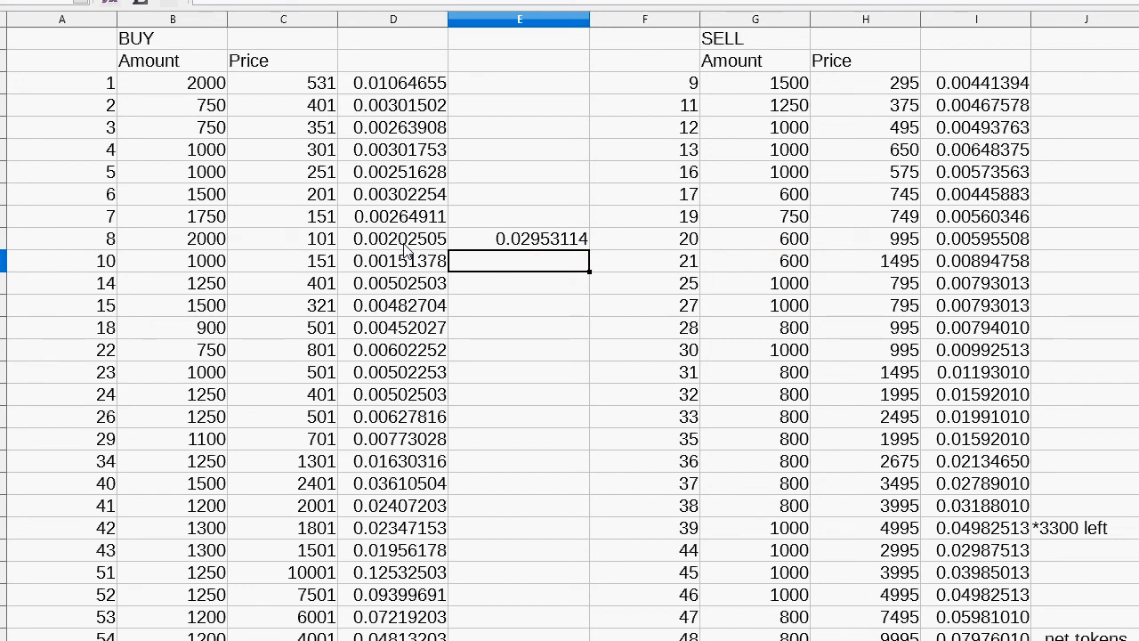
pyautogui.press('Up')
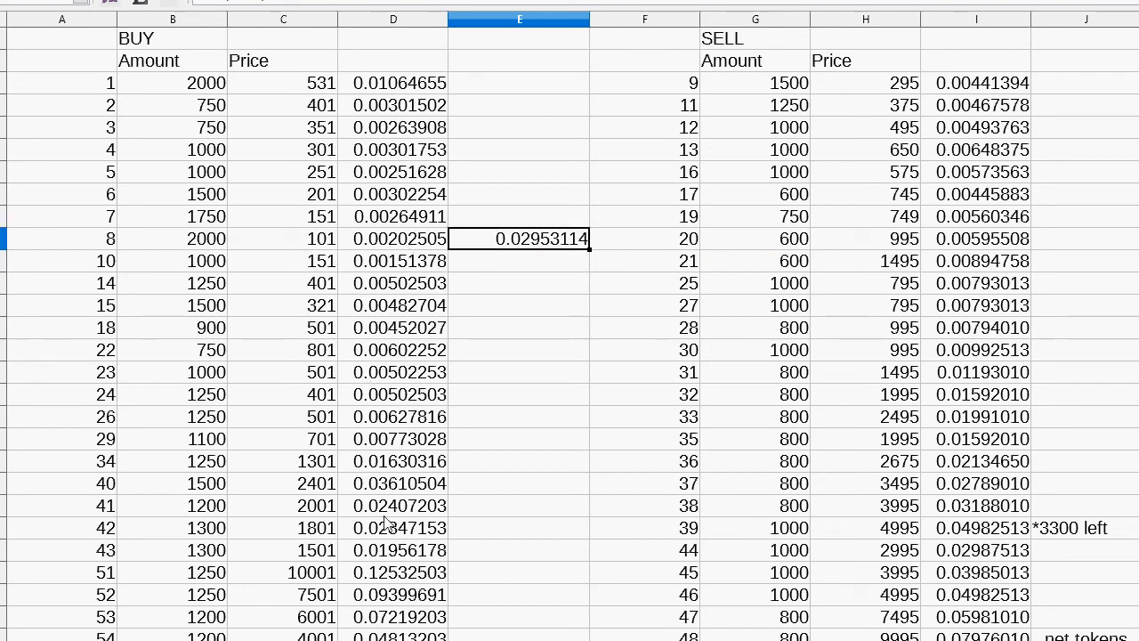
# - Examine the combined Bitcoin total in F42 and review the buy and sell lists back to their first trades
pyautogui.scroll(-5, 612, 518)
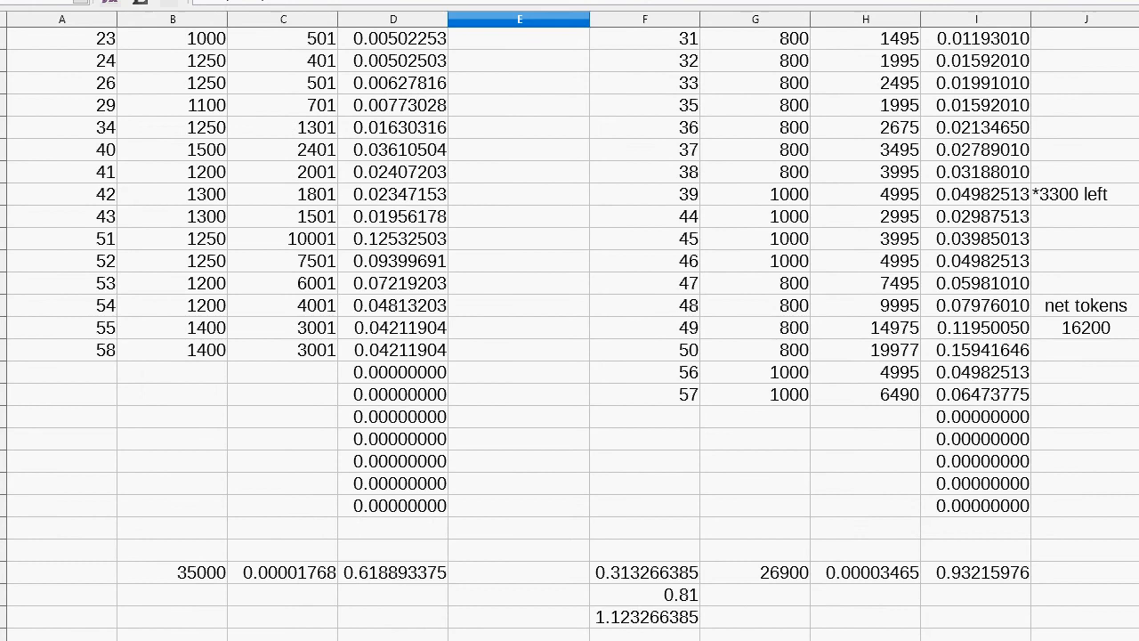
pyautogui.click(628, 620)
pyautogui.scroll(-1, 627, 612)
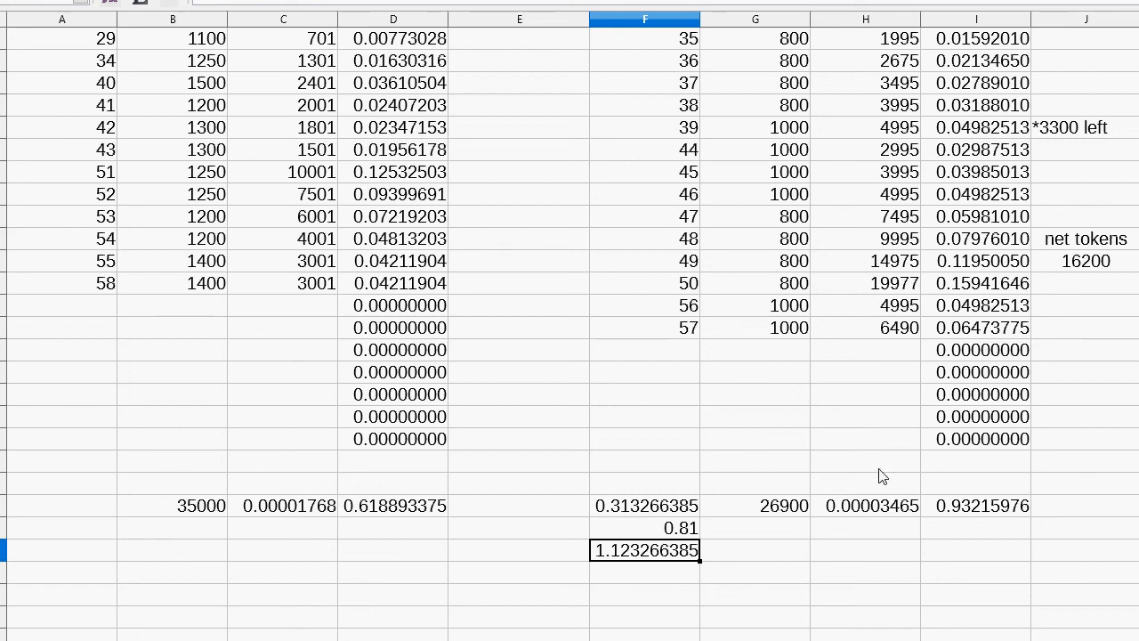
pyautogui.scroll(2, 937, 462)
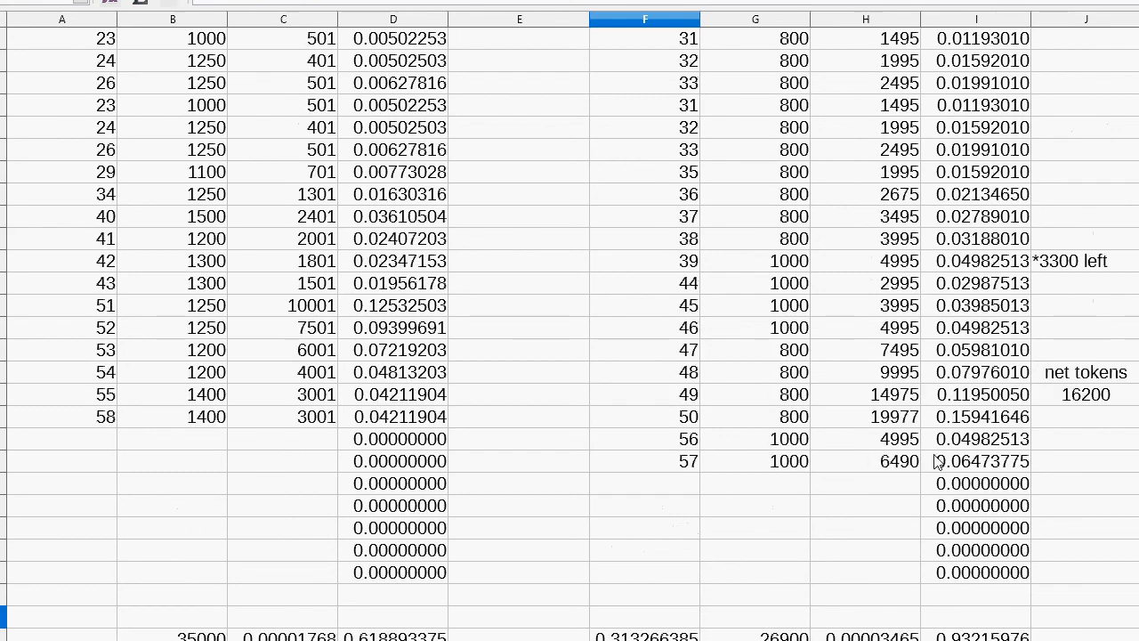
pyautogui.scroll(4, 937, 461)
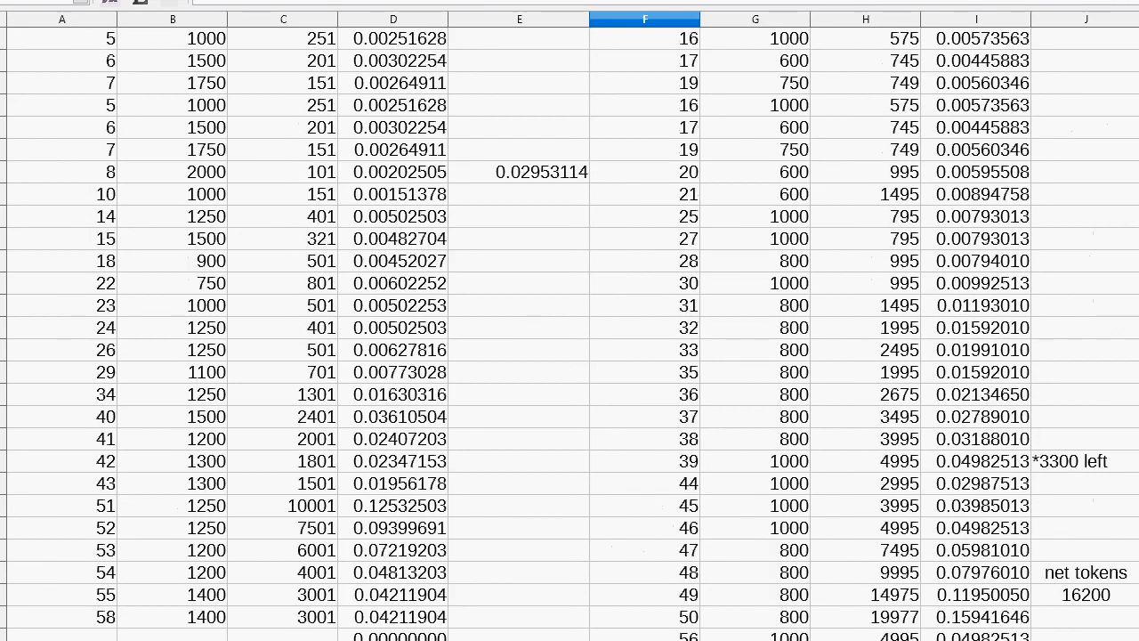
pyautogui.scroll(1, 569, 329)
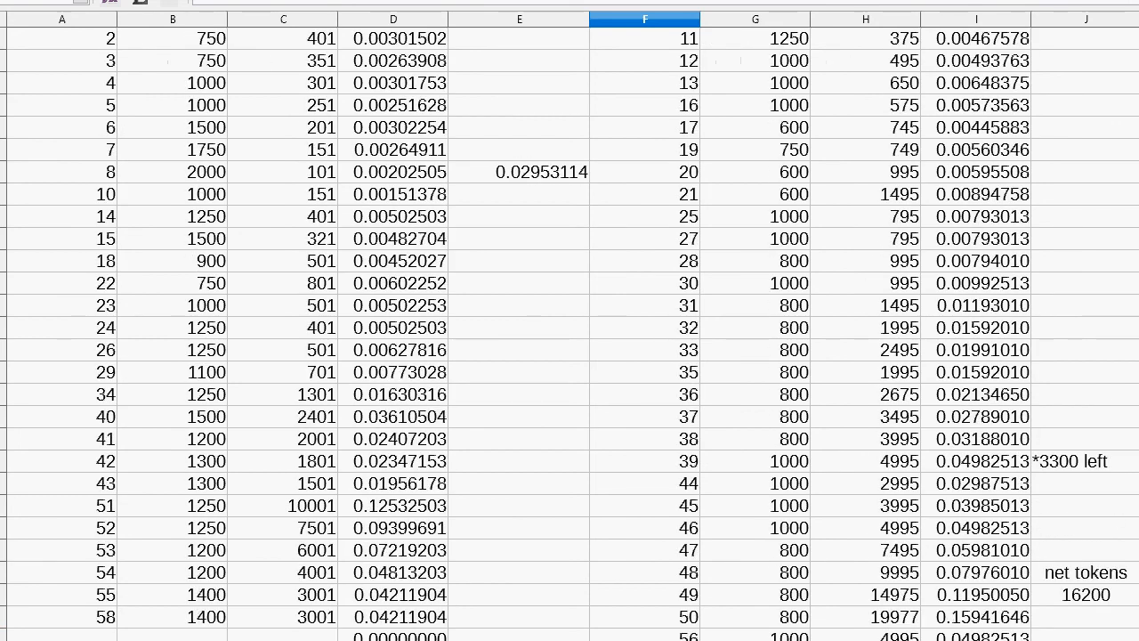
pyautogui.scroll(1, 735, 605)
pyautogui.click(735, 605)
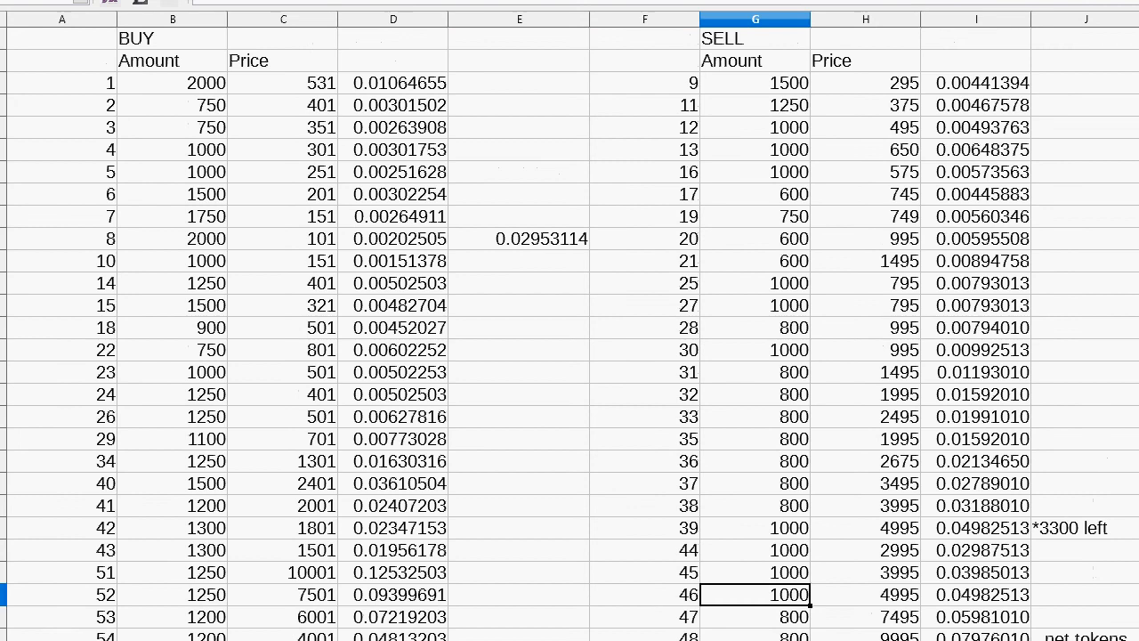